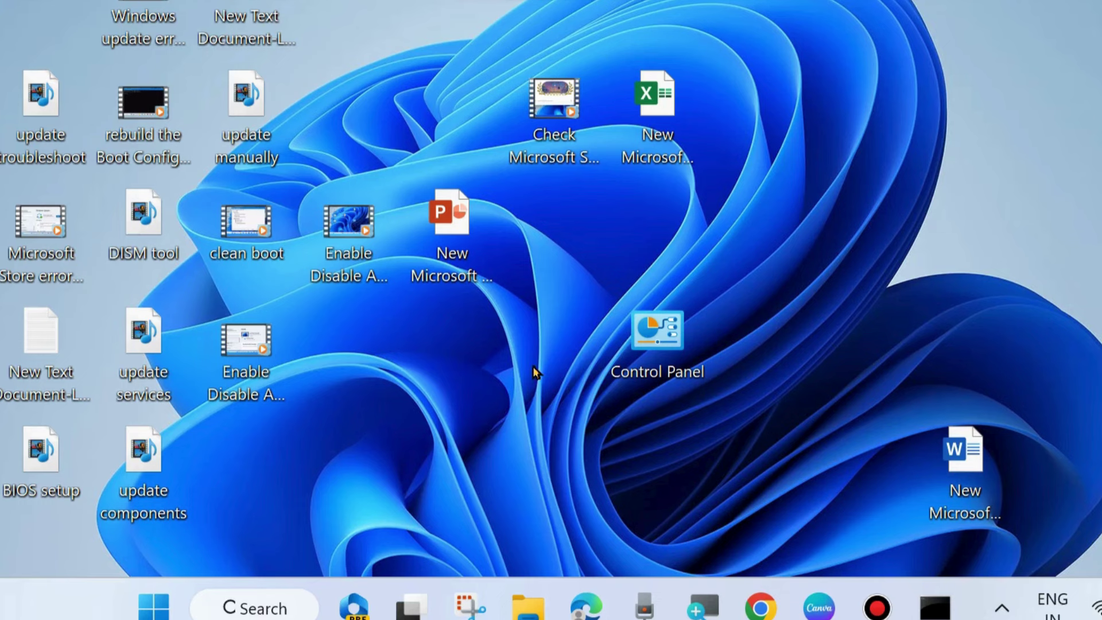
Go to the Windows Update page in Settings via the Win+X menu
right_click(154, 608)
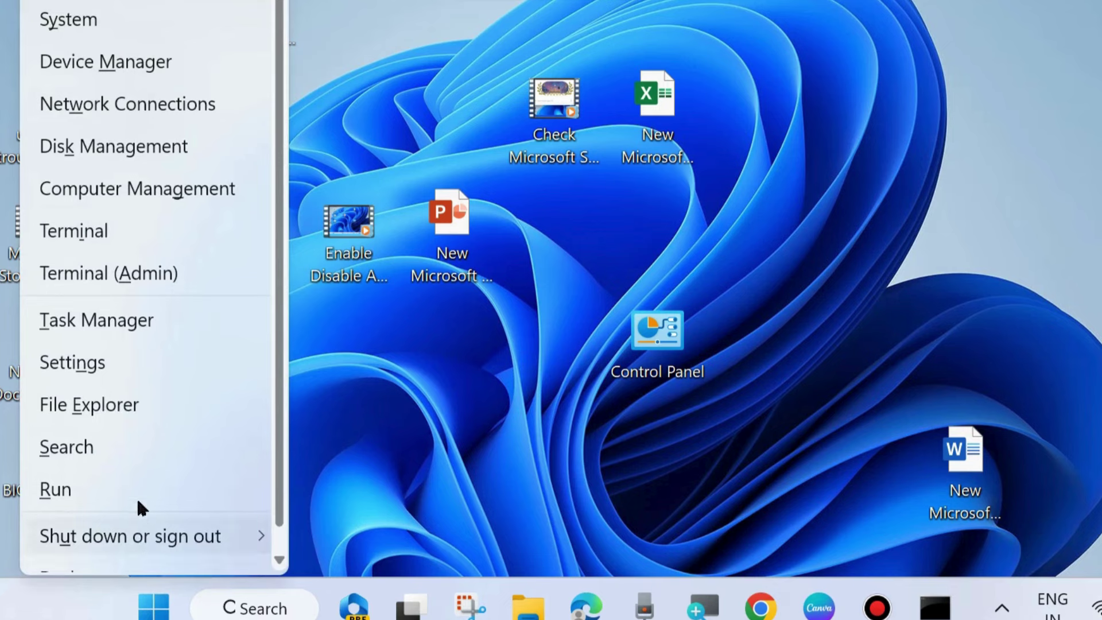
left_click(81, 370)
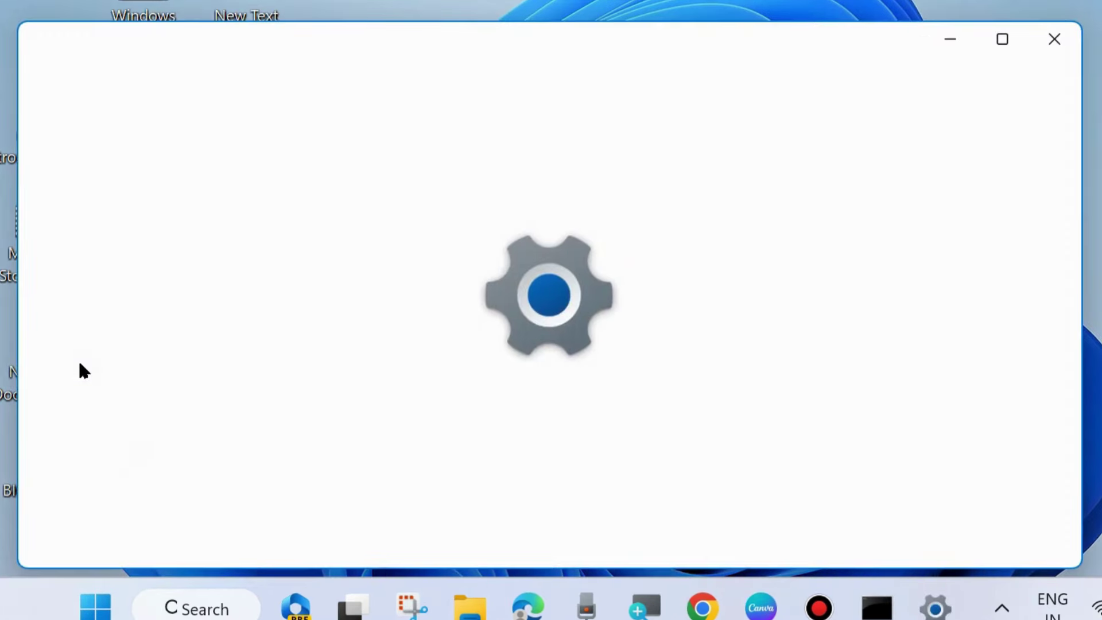
scroll(161, 382, "down", 2)
scroll(161, 382, "down", 1)
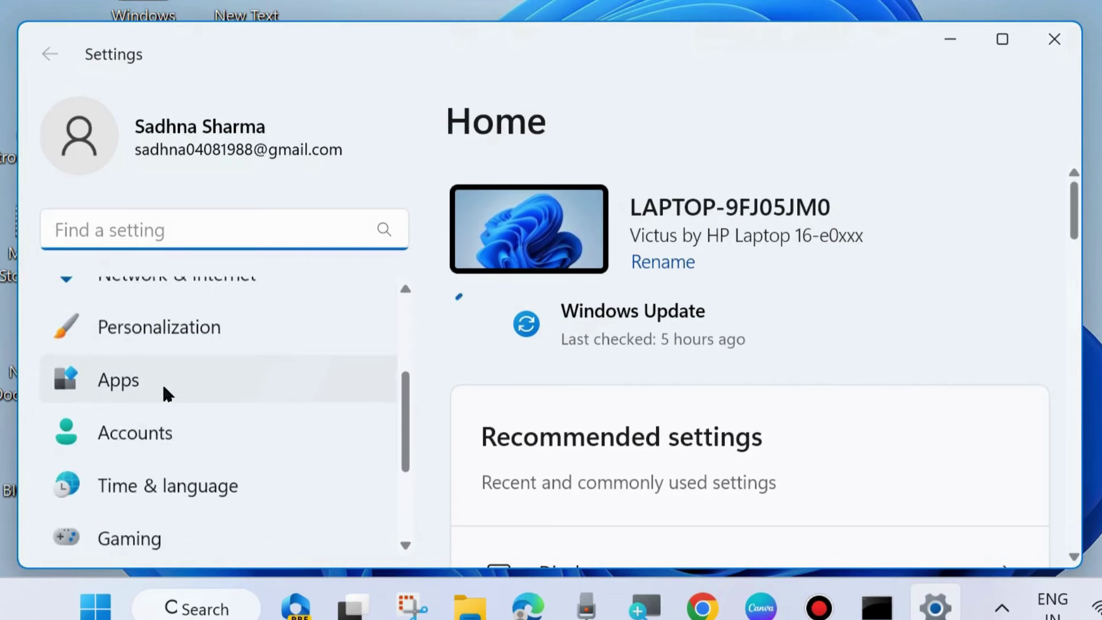
scroll(161, 382, "down", 2)
scroll(160, 381, "down", 1)
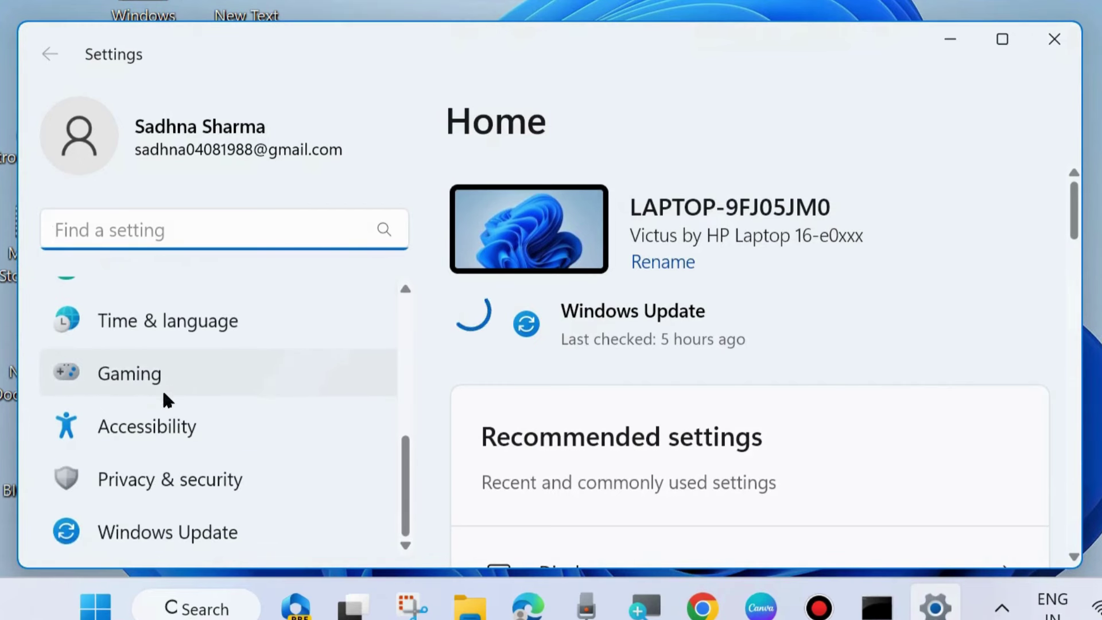
left_click(172, 534)
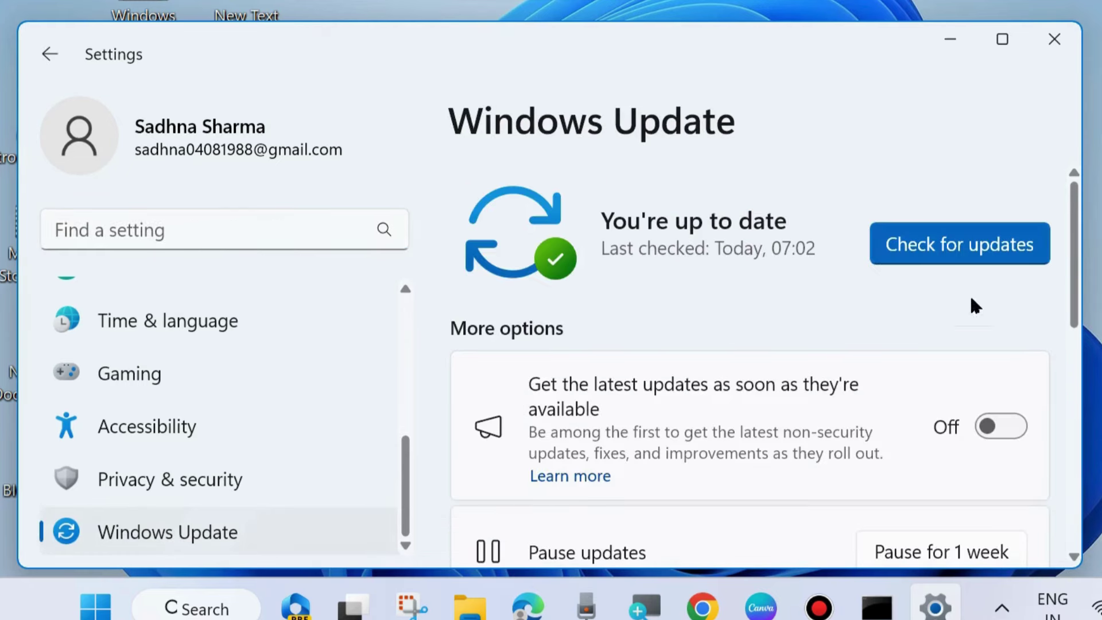
Check for updates until Windows reports up to date, then close Settings
left_click(929, 250)
left_click(965, 233)
left_click(950, 250)
left_click(1054, 40)
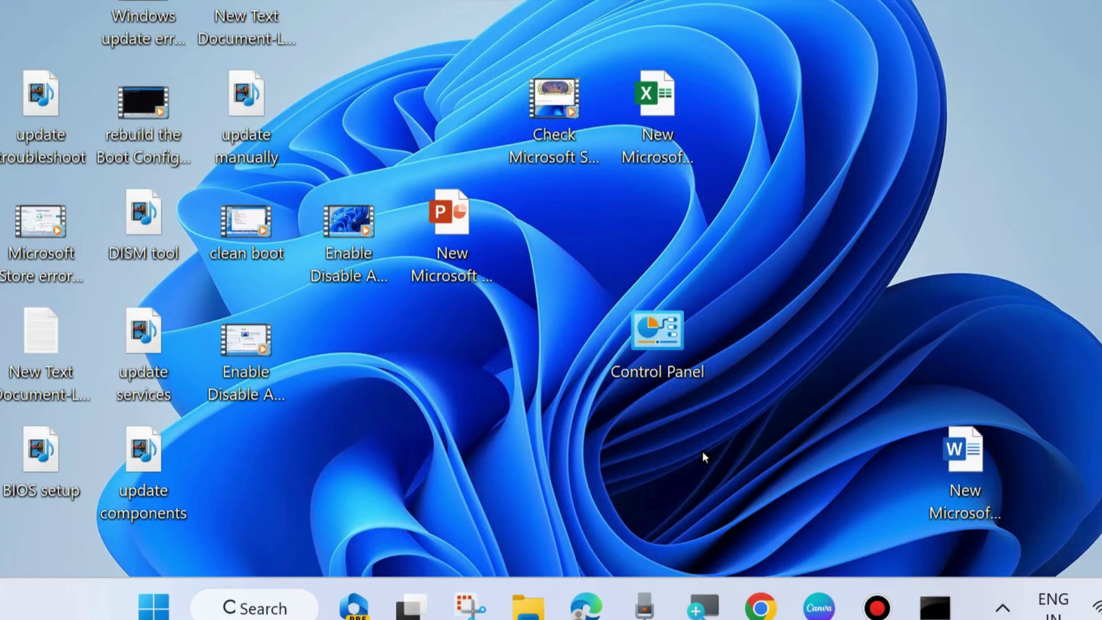
Launch Control Panel from its desktop icon
double_click(652, 331)
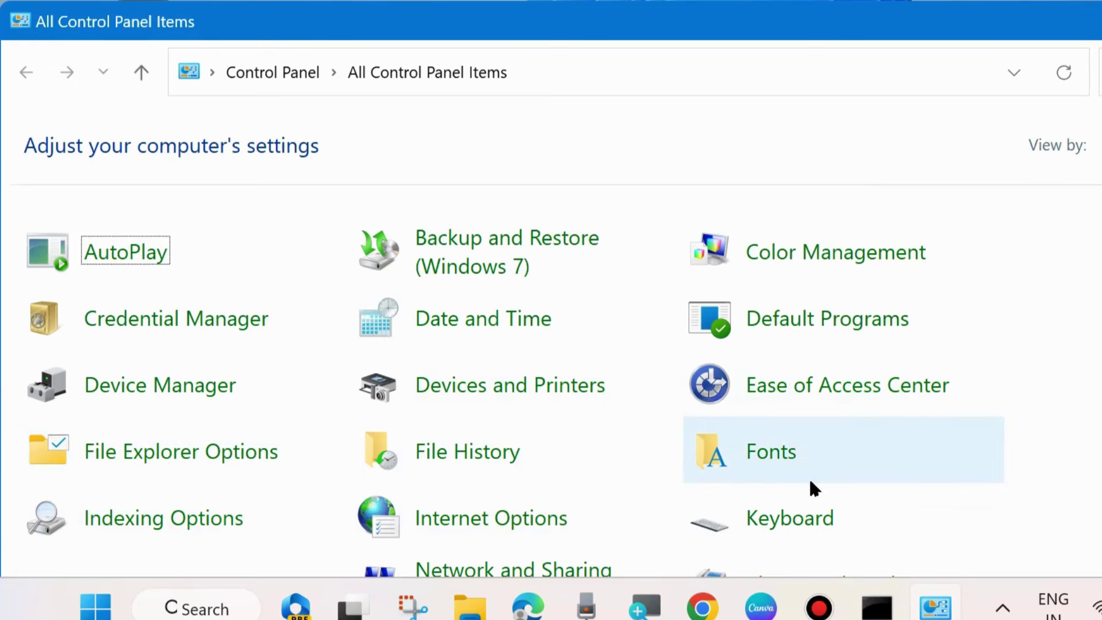
scroll(594, 467, "down", 1)
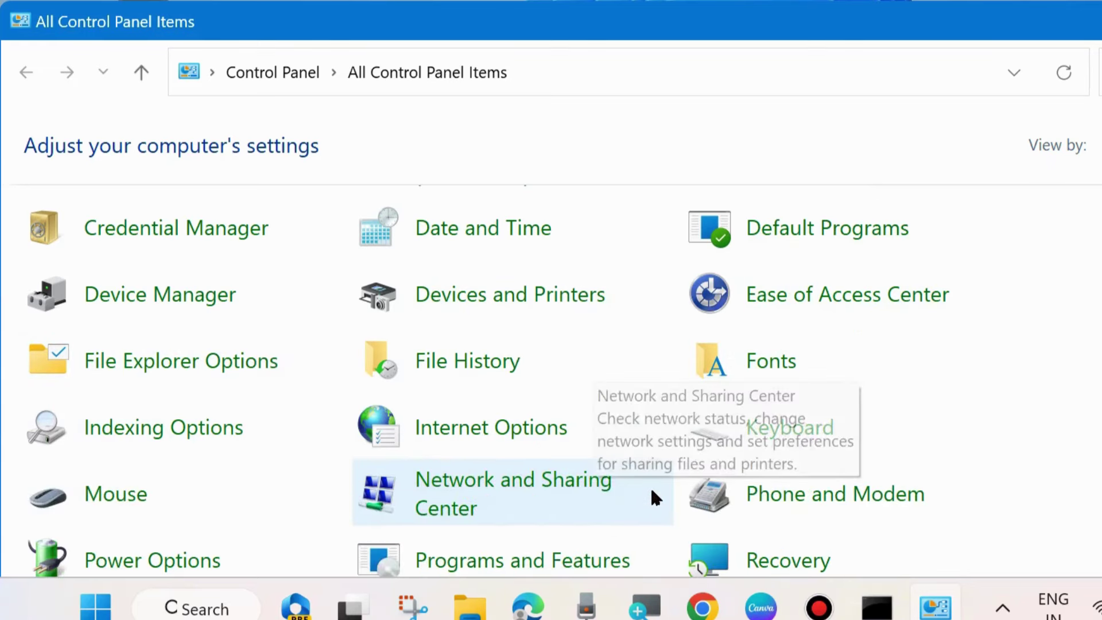
scroll(649, 487, "down", 1)
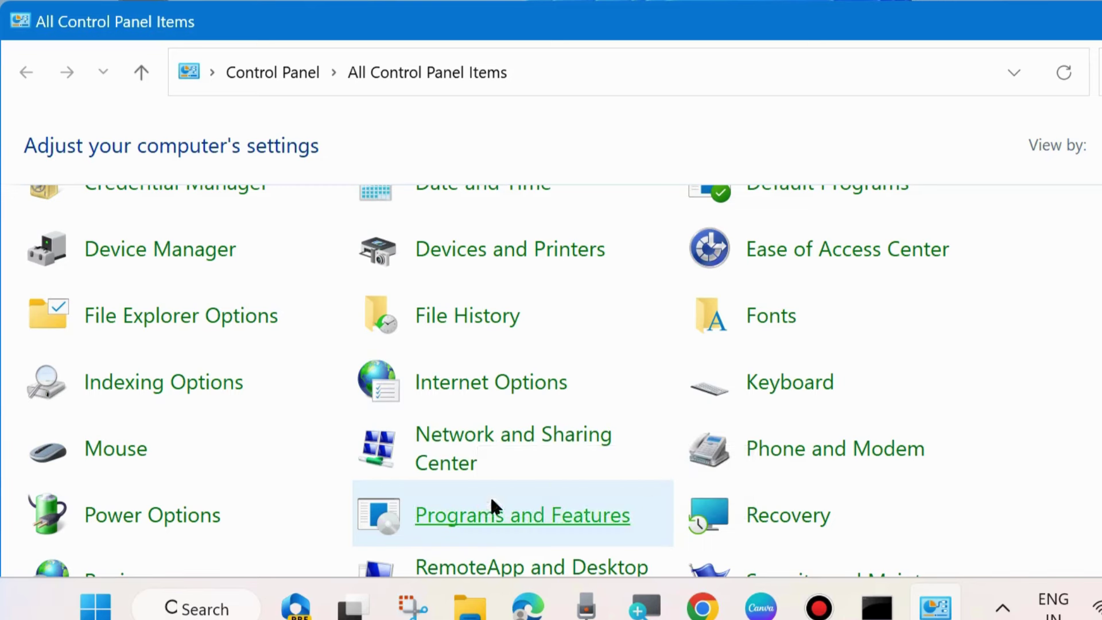
scroll(489, 508, "down", 1)
scroll(516, 484, "down", 1)
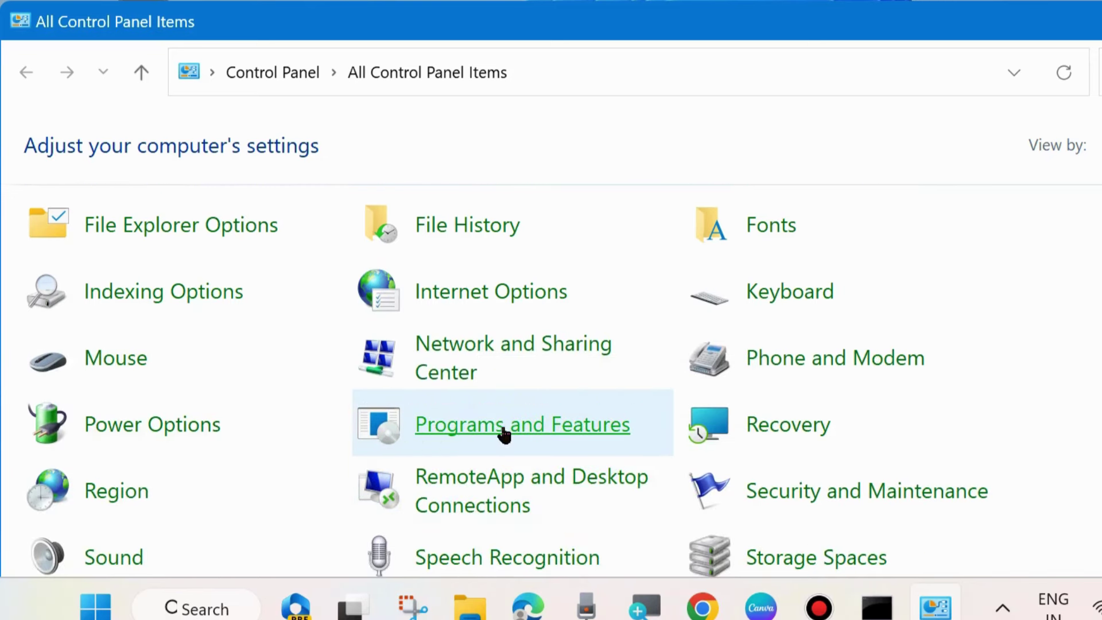
In Programs and Features, select Microsoft Office Home and Student 2021 for modification
left_click(503, 434)
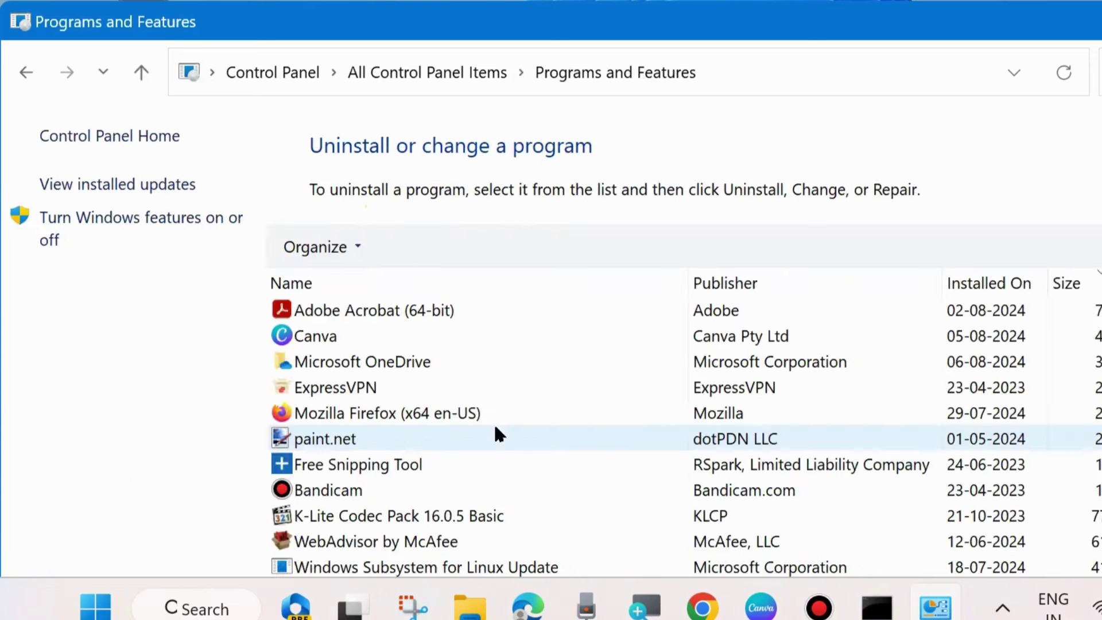
scroll(377, 439, "down", 1)
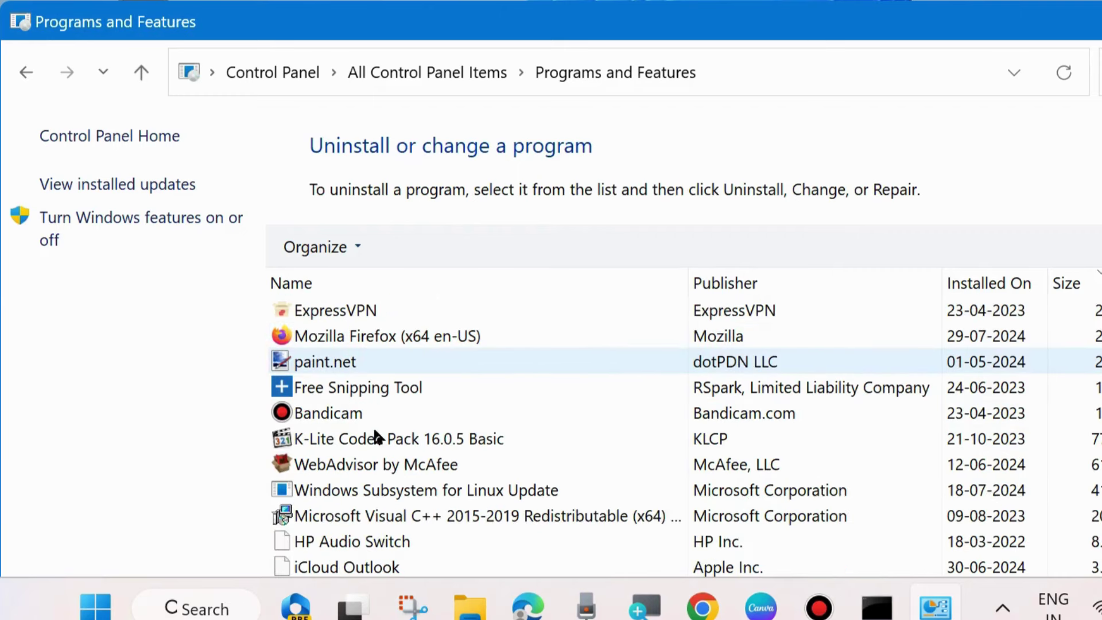
scroll(438, 443, "down", 1)
scroll(439, 444, "down", 1)
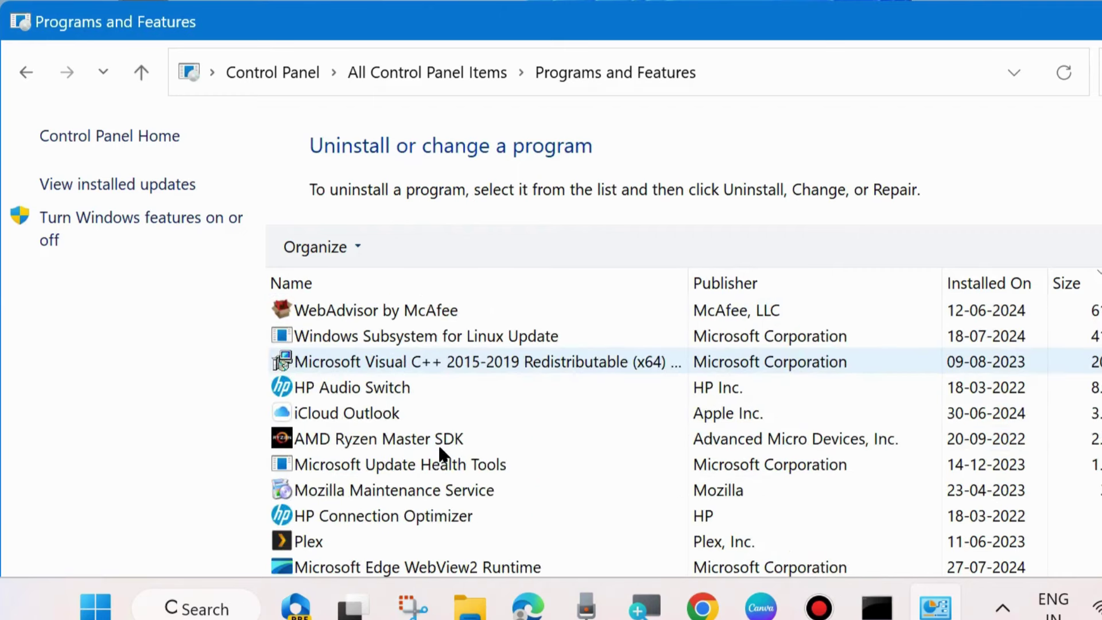
scroll(453, 445, "down", 1)
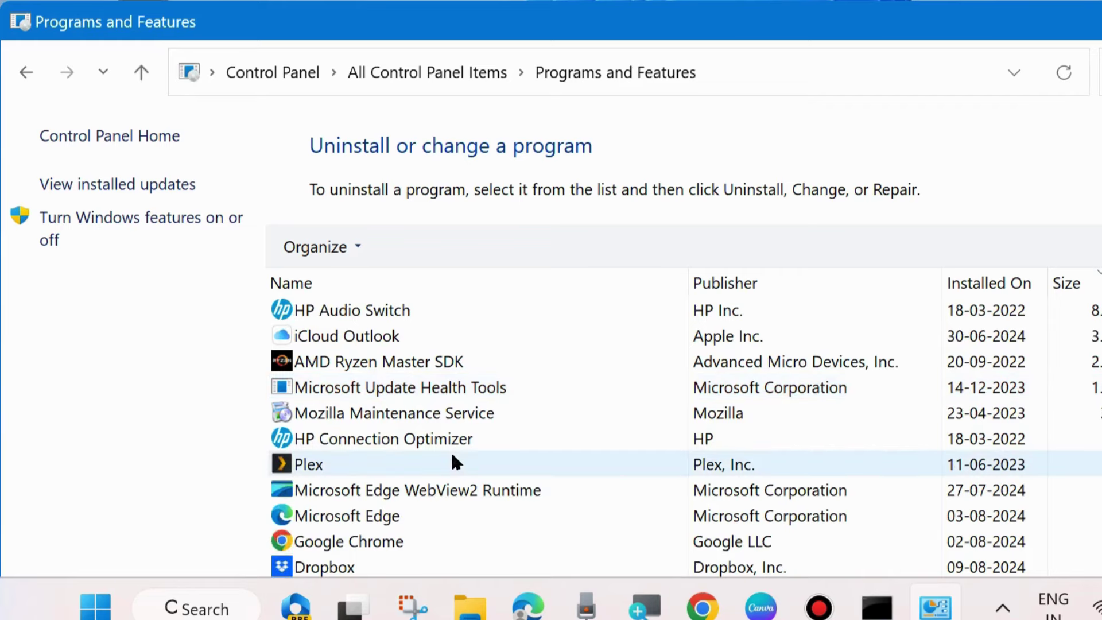
scroll(456, 463, "down", 2)
scroll(455, 462, "up", 1)
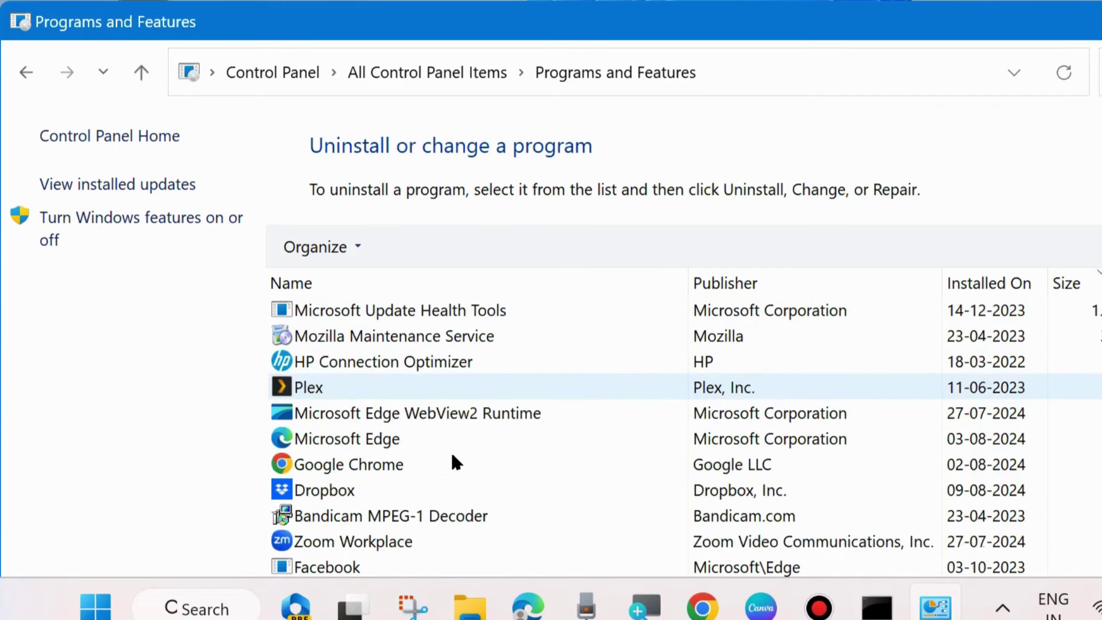
left_click(431, 490)
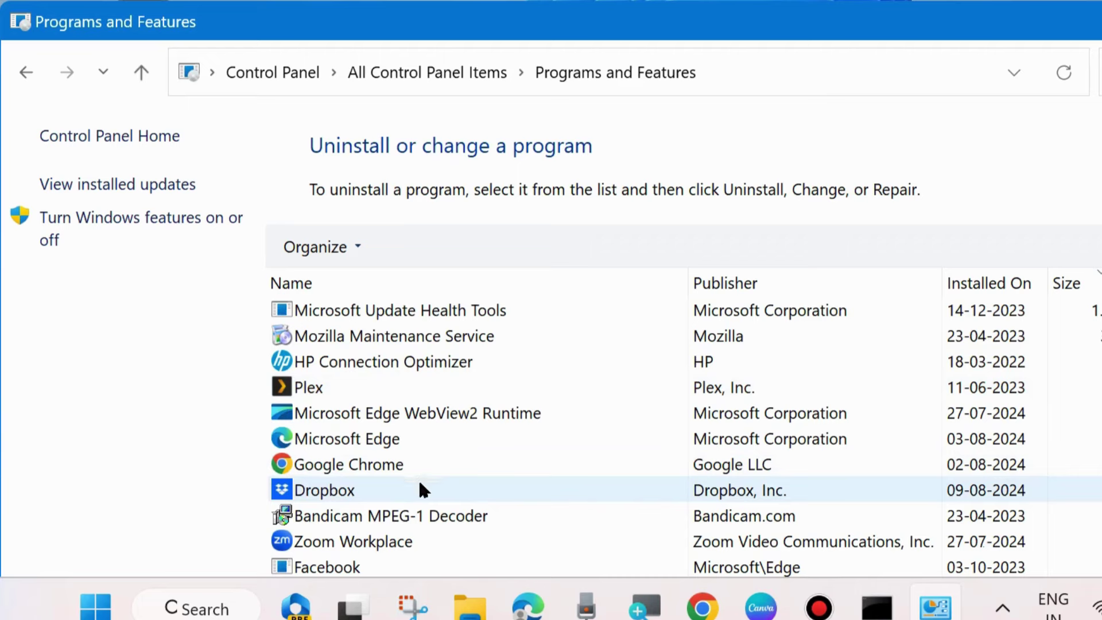
scroll(424, 491, "down", 1)
scroll(425, 492, "down", 1)
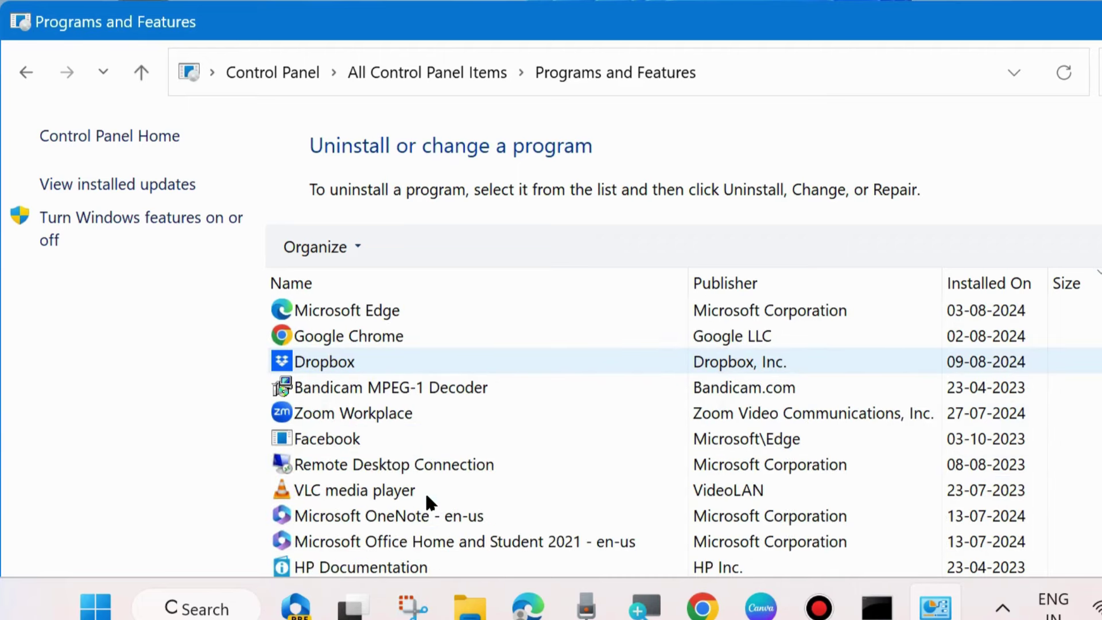
left_click(517, 543)
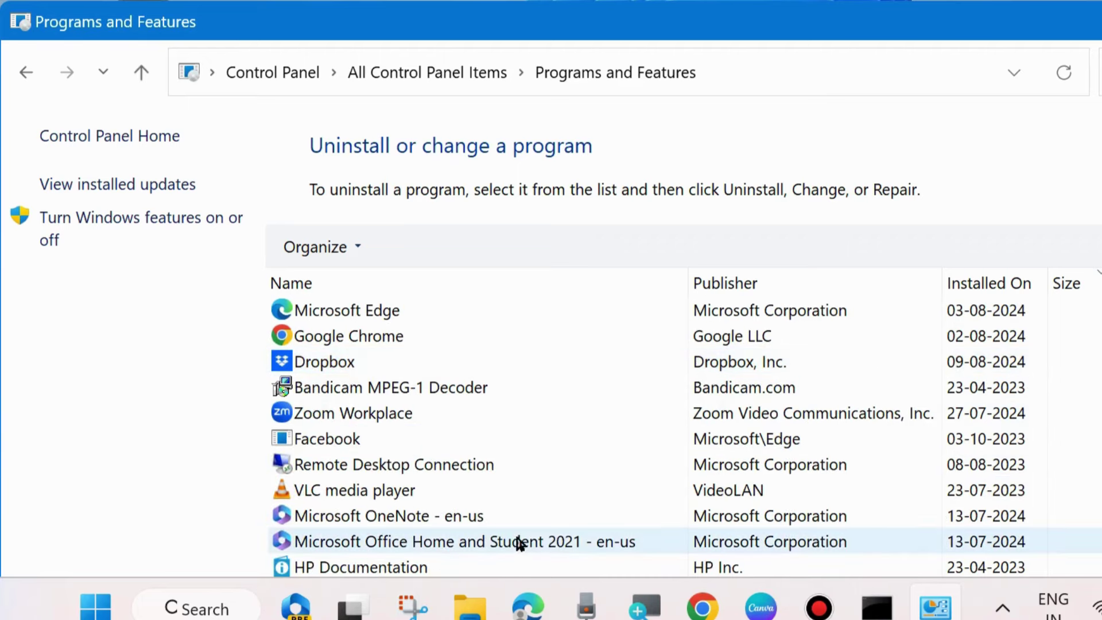
left_click(429, 545)
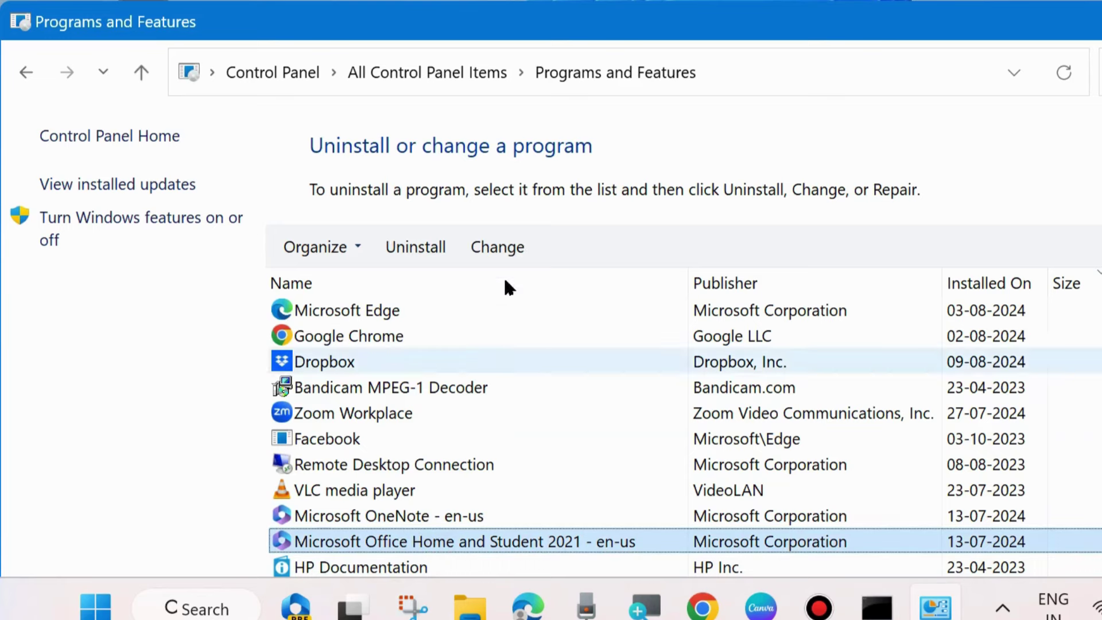
left_click(498, 246)
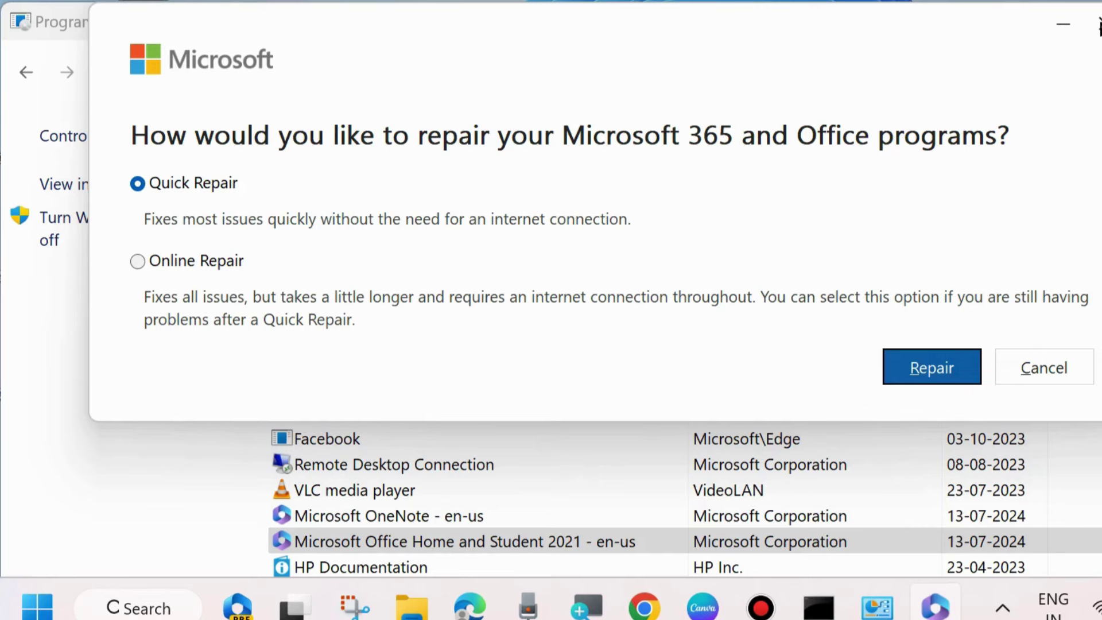
left_click(1045, 368)
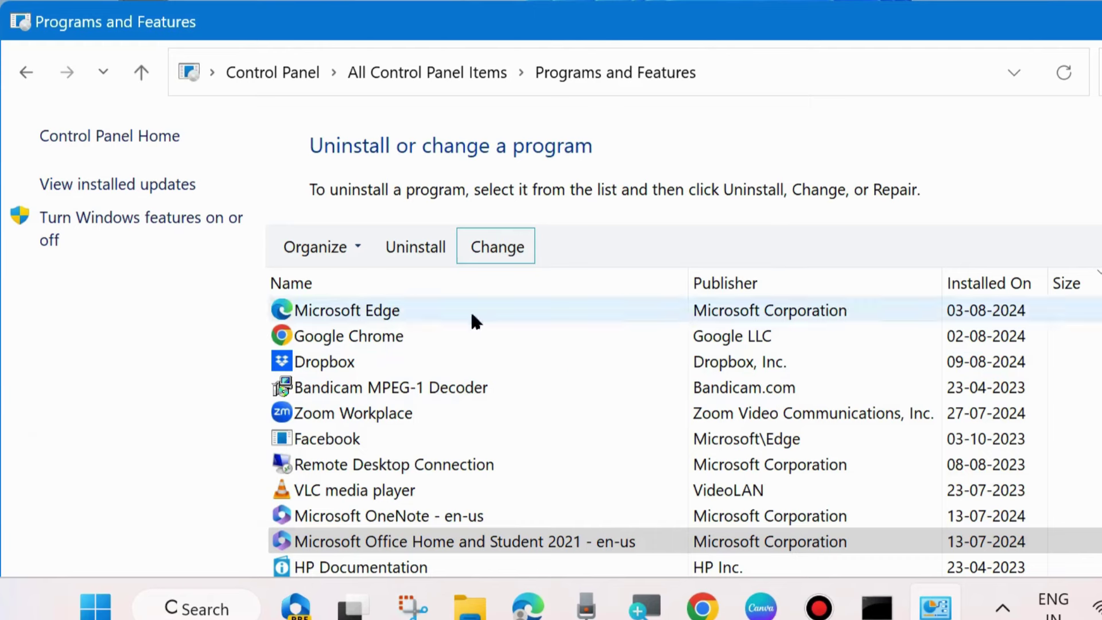
left_click(418, 250)
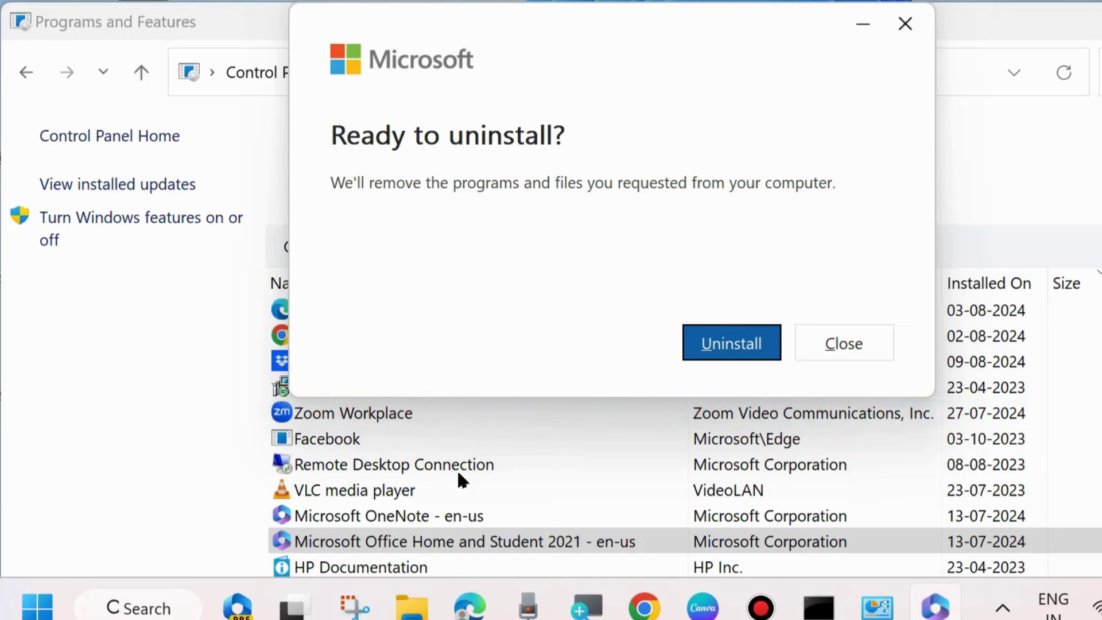
left_click(841, 344)
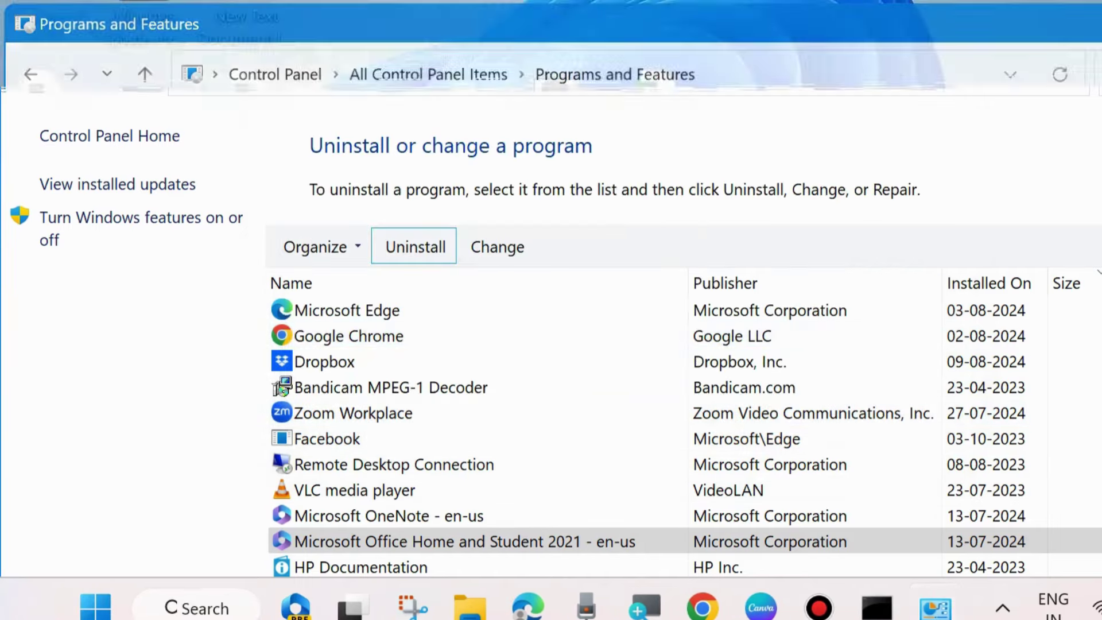
Close Programs and Features and bring up the Win+X quick-access menu
left_click(1081, 22)
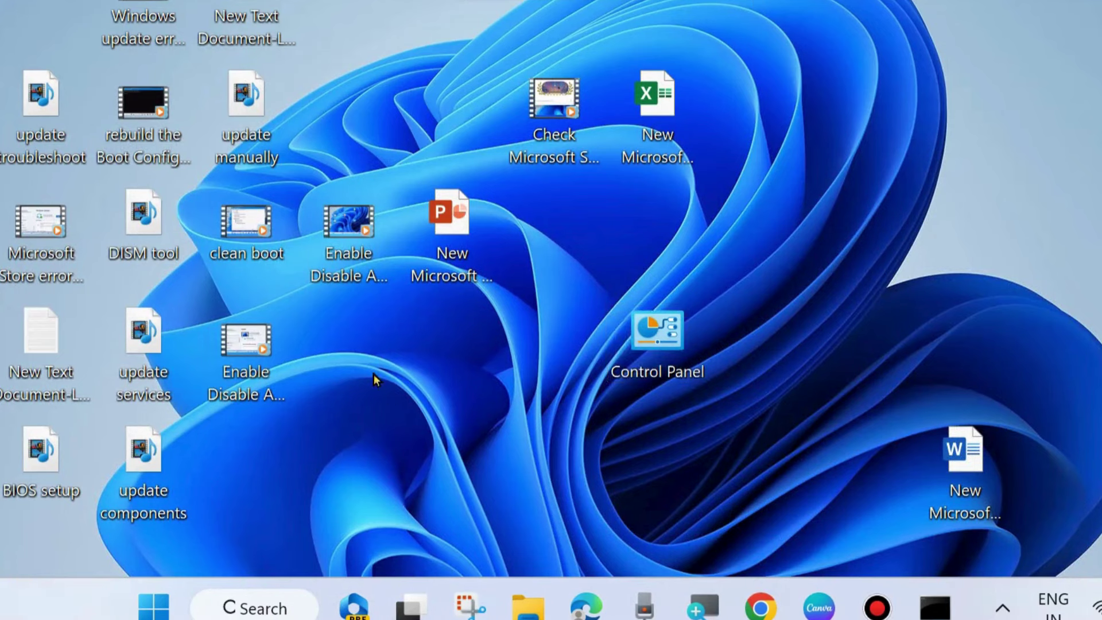
right_click(153, 605)
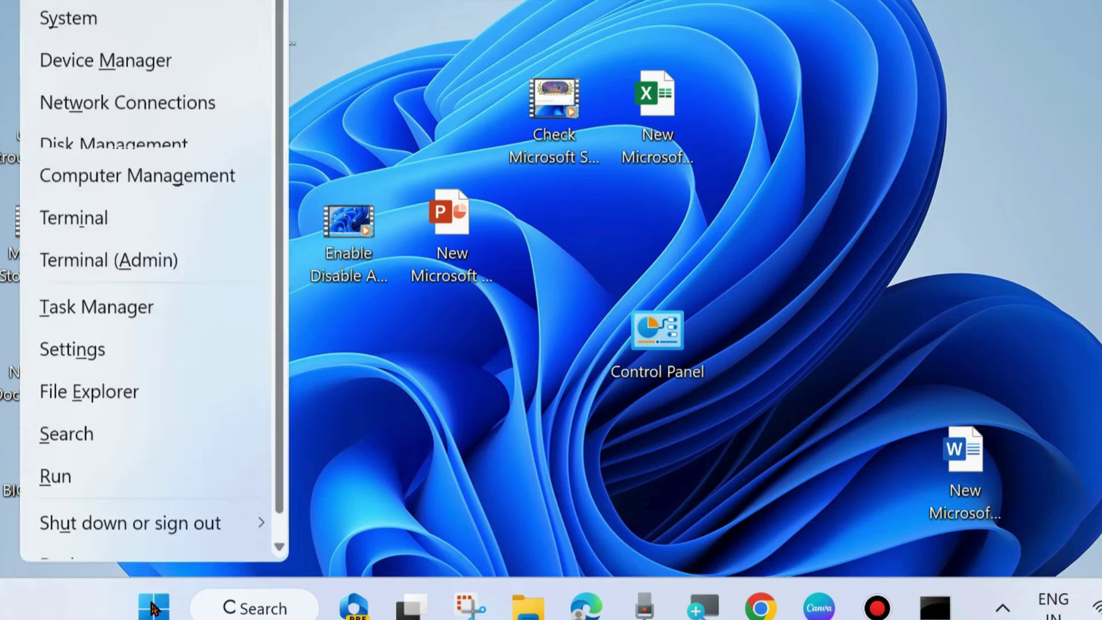
Paste %localappdata%\Microsoft\Office\16.0\OfficeFileCache into a centred Run dialog, then switch to the desktop text document
left_click(101, 491)
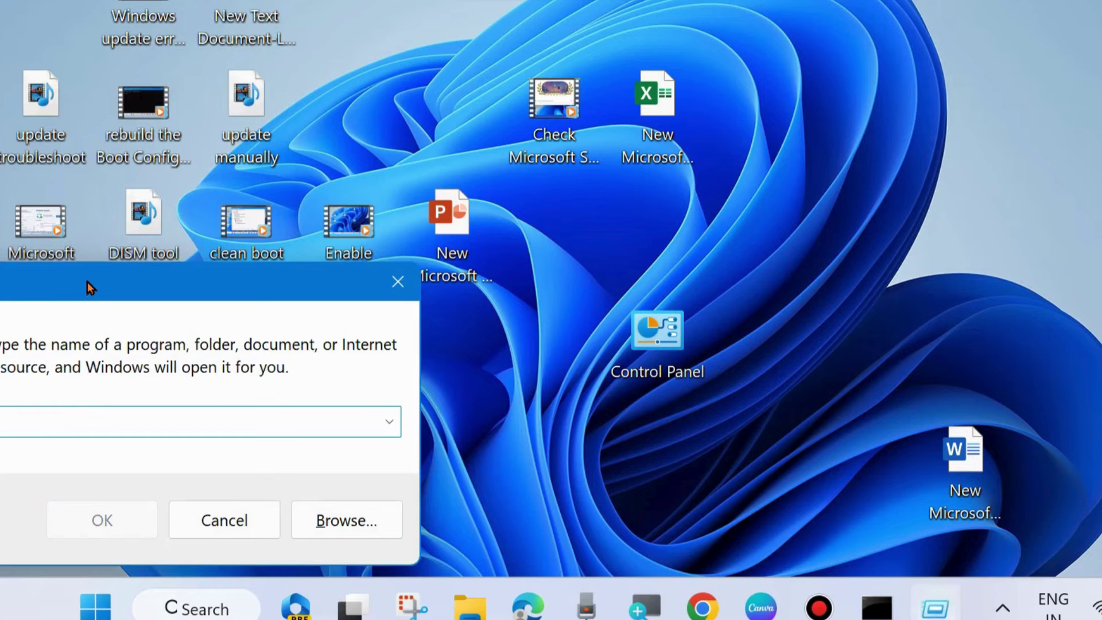
mouse_move(87, 282)
left_mouse_down()
mouse_move(456, 238)
mouse_move(502, 86)
left_mouse_up()
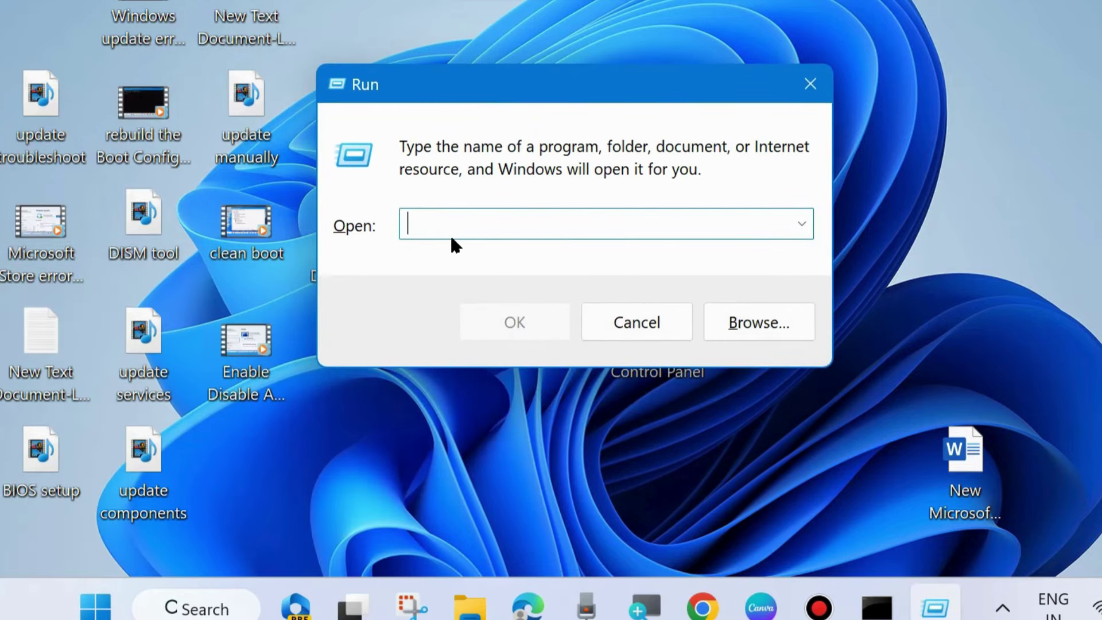
key("ctrl+v")
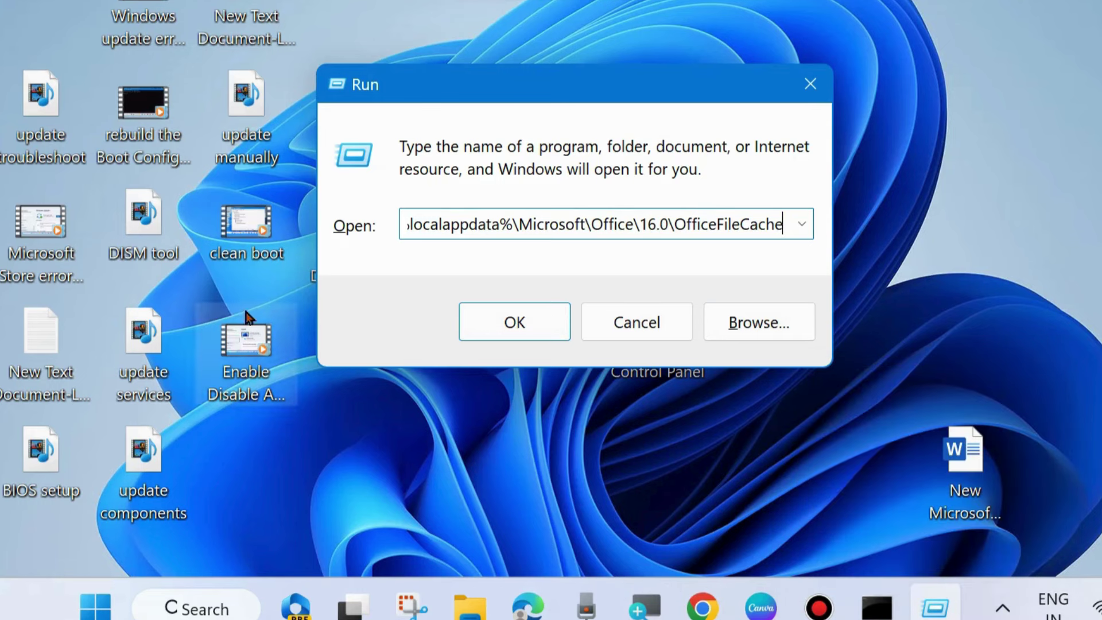
left_click(250, 17)
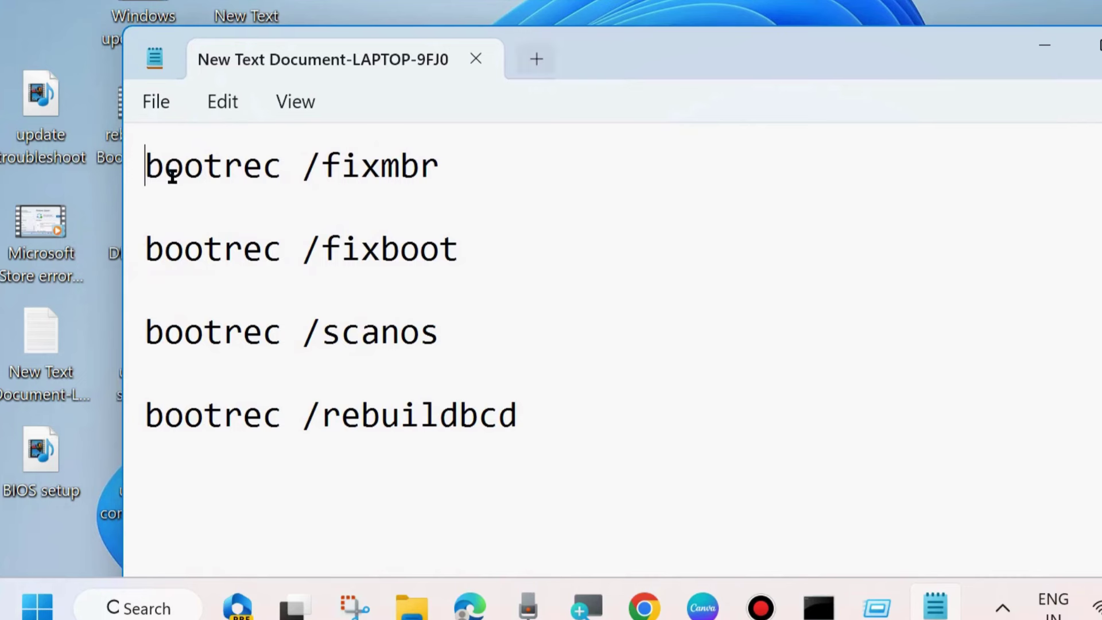
Replace the four bootrec commands in Notepad with the OfficeFileCache path
left_click(147, 167)
left_click_drag(148, 163, 586, 421)
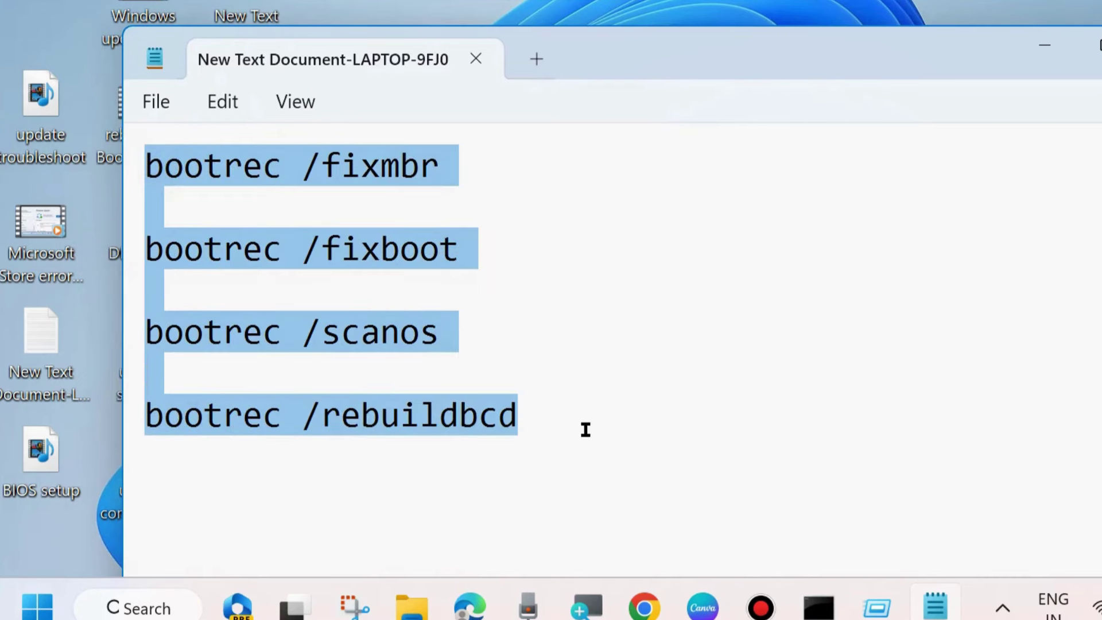
key("ctrl+v")
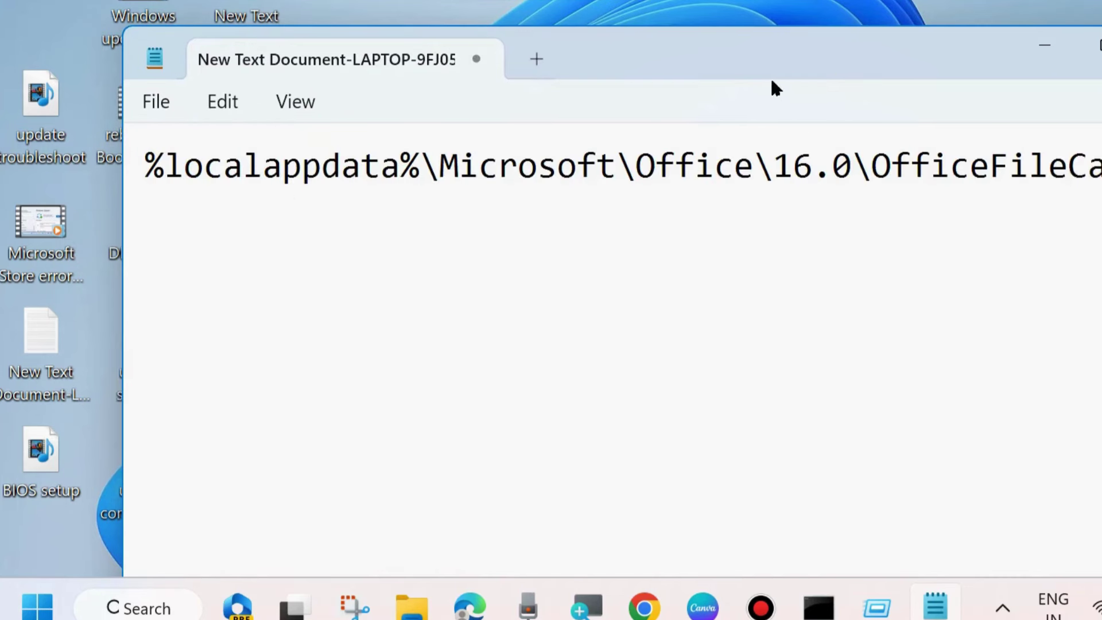
Reposition Notepad and highlight the whole cache path line for review
left_click_drag(775, 77, 675, 60)
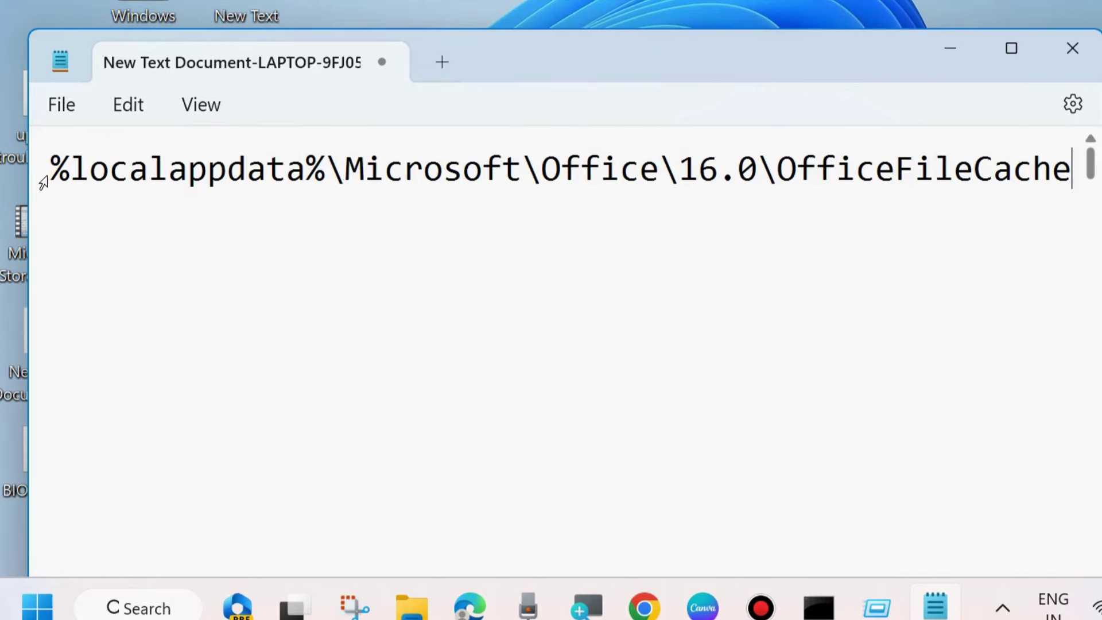
left_click_drag(50, 169, 752, 178)
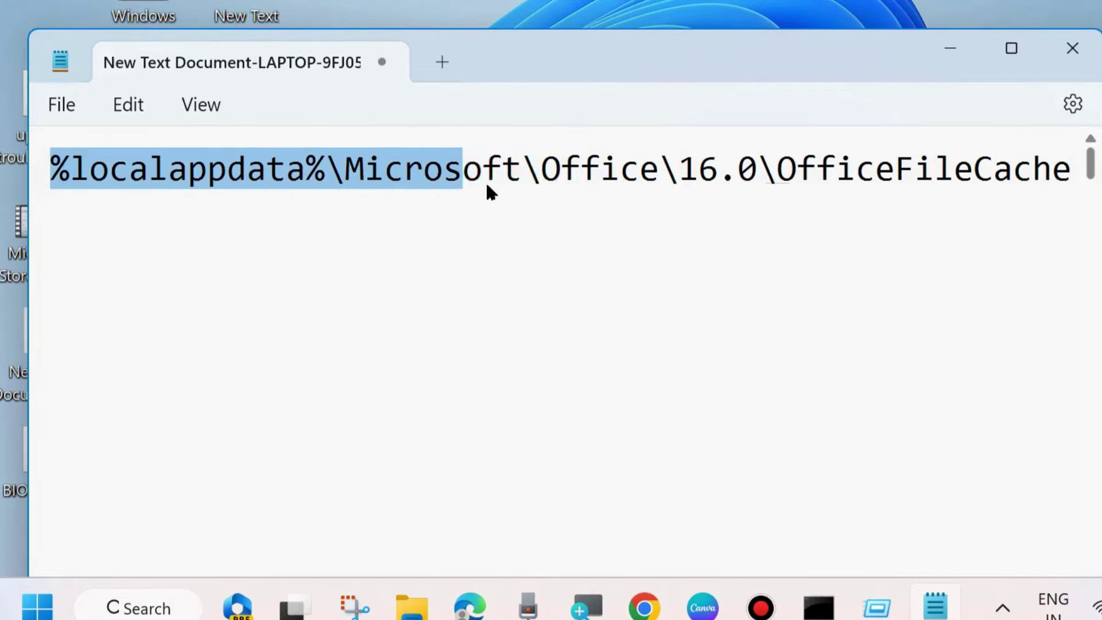
left_click_drag(862, 178, 1009, 185)
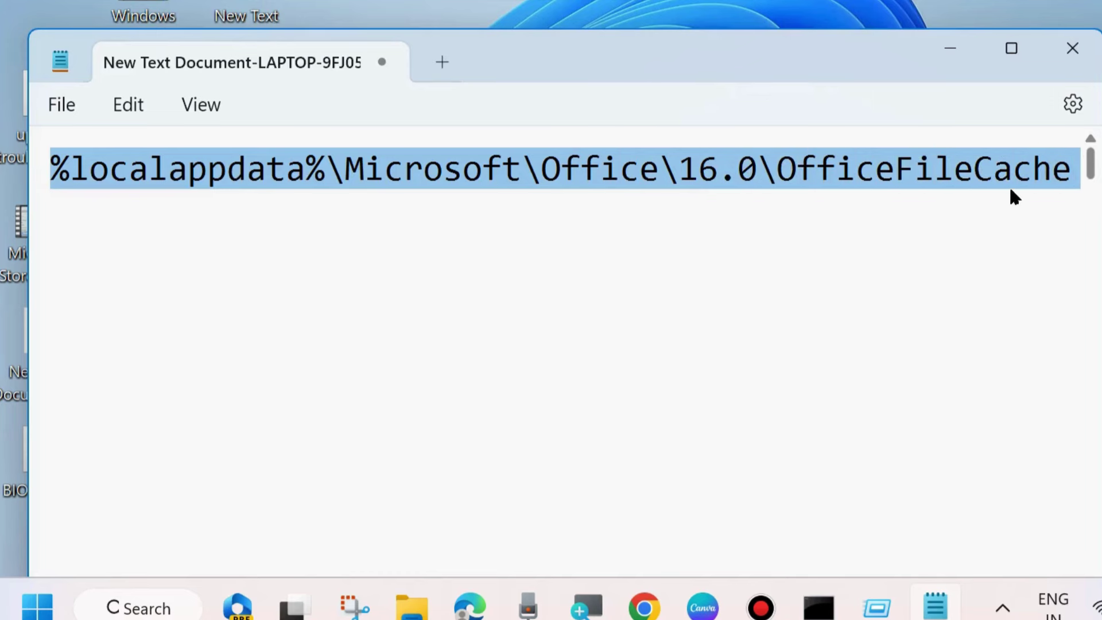
left_click(541, 224)
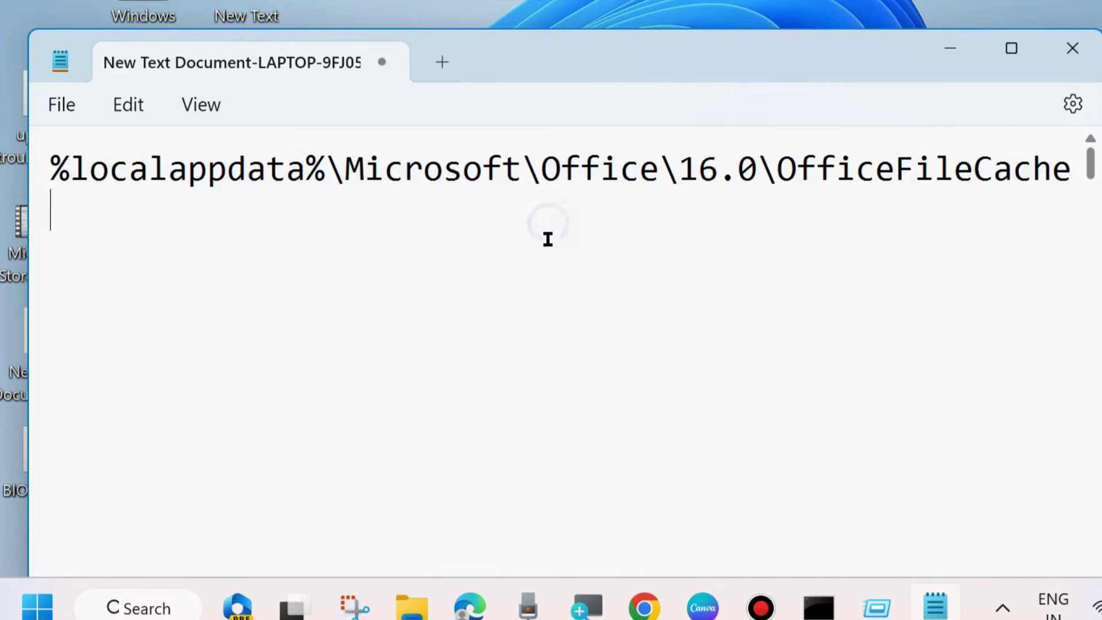
Run the path to show the empty OfficeFileCache folder in File Explorer, then close it
left_click(953, 47)
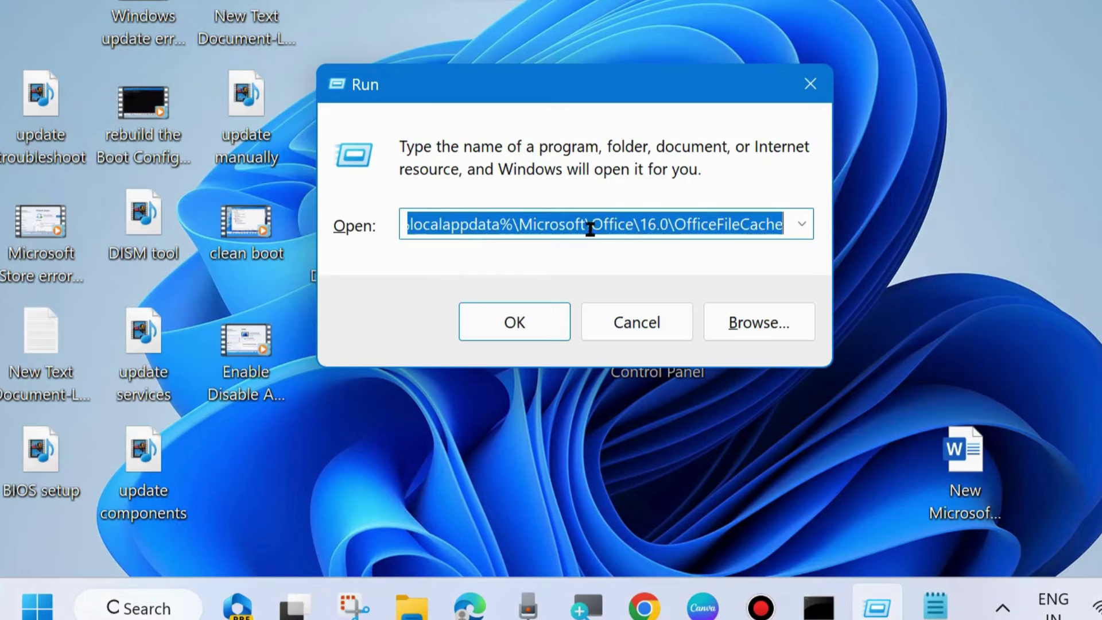
left_click(520, 322)
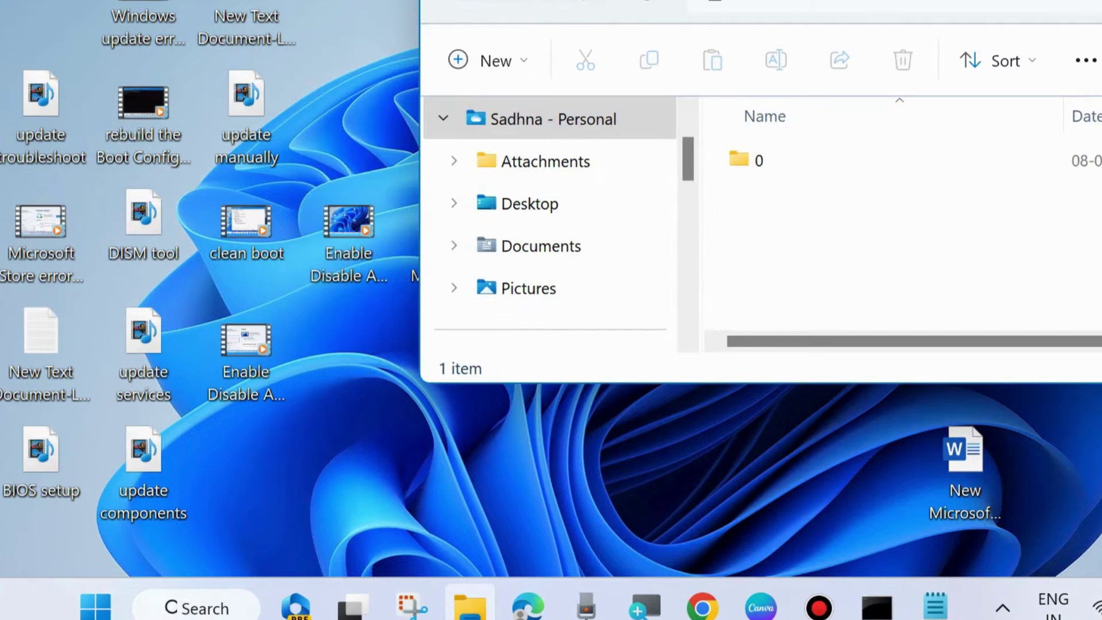
left_click_drag(1043, 5, 720, 37)
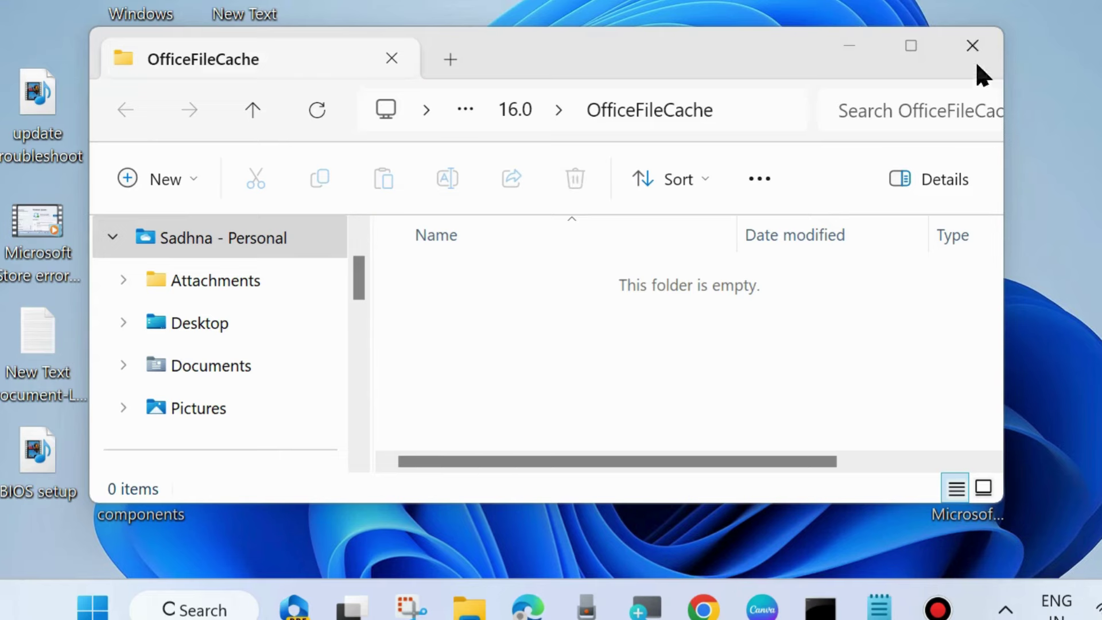
left_click(973, 46)
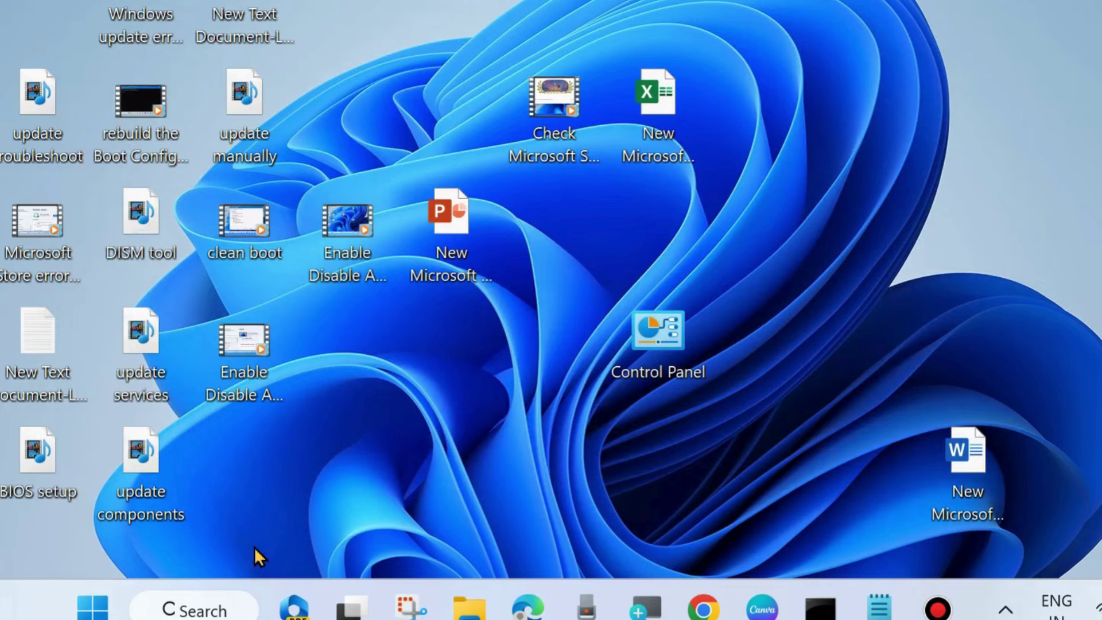
Reach the Accounts page of Windows Settings via the Win+X menu
right_click(91, 608)
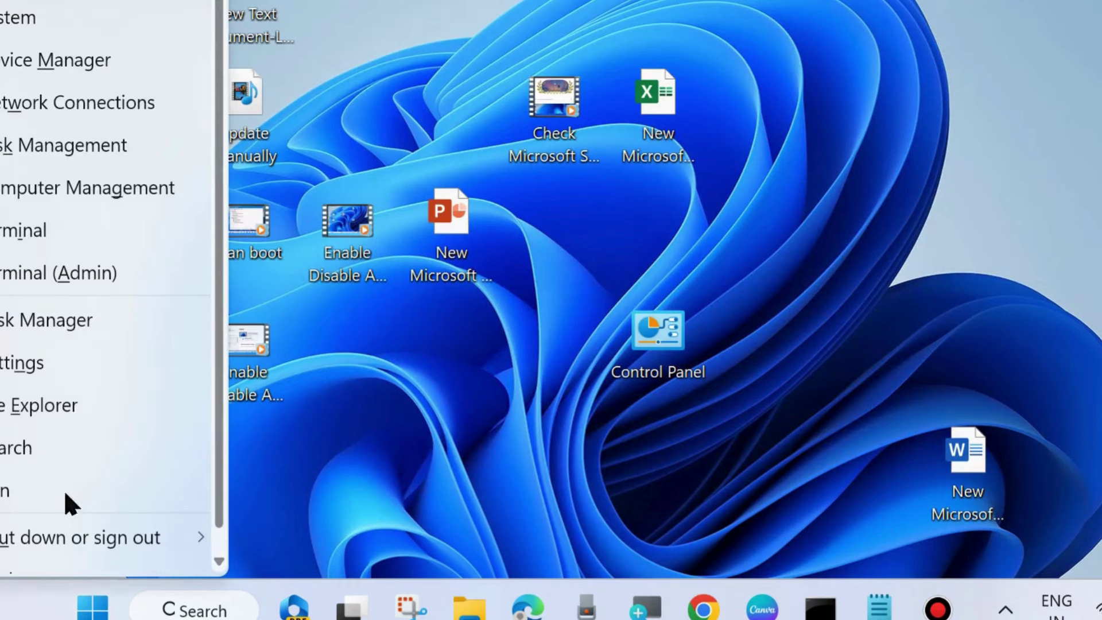
left_click(36, 377)
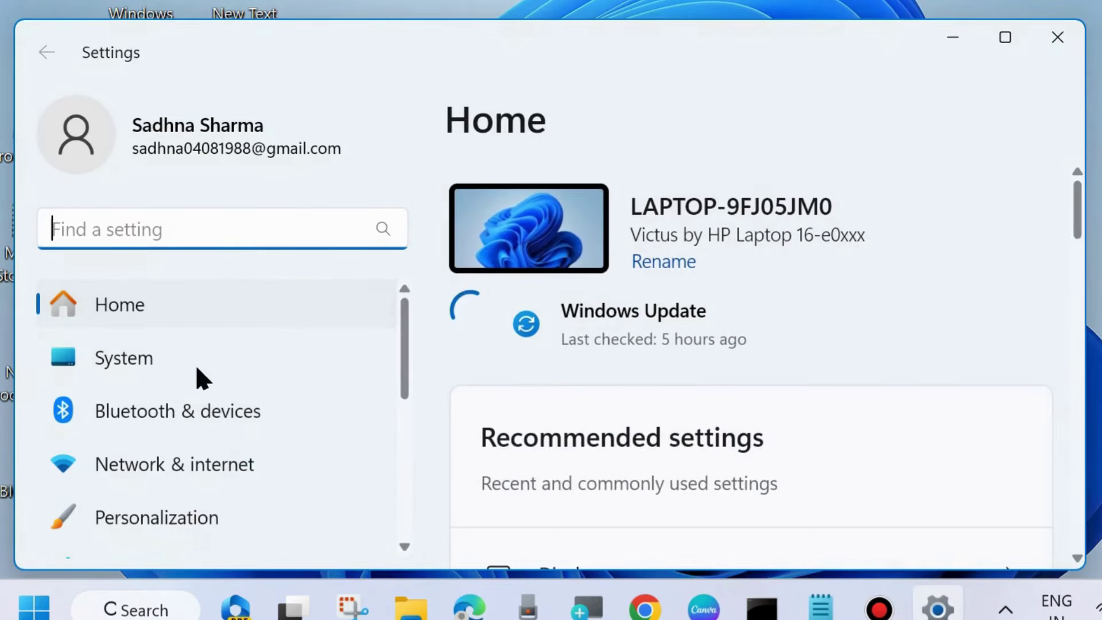
scroll(192, 413, "down", 3)
scroll(193, 413, "down", 2)
scroll(192, 414, "down", 1)
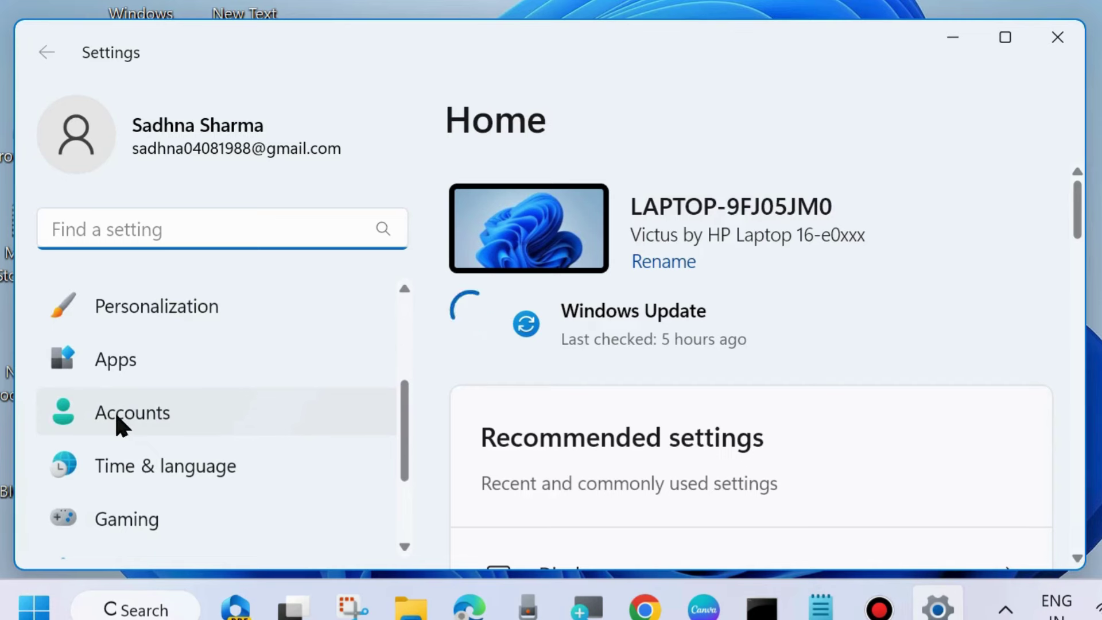
left_click(115, 412)
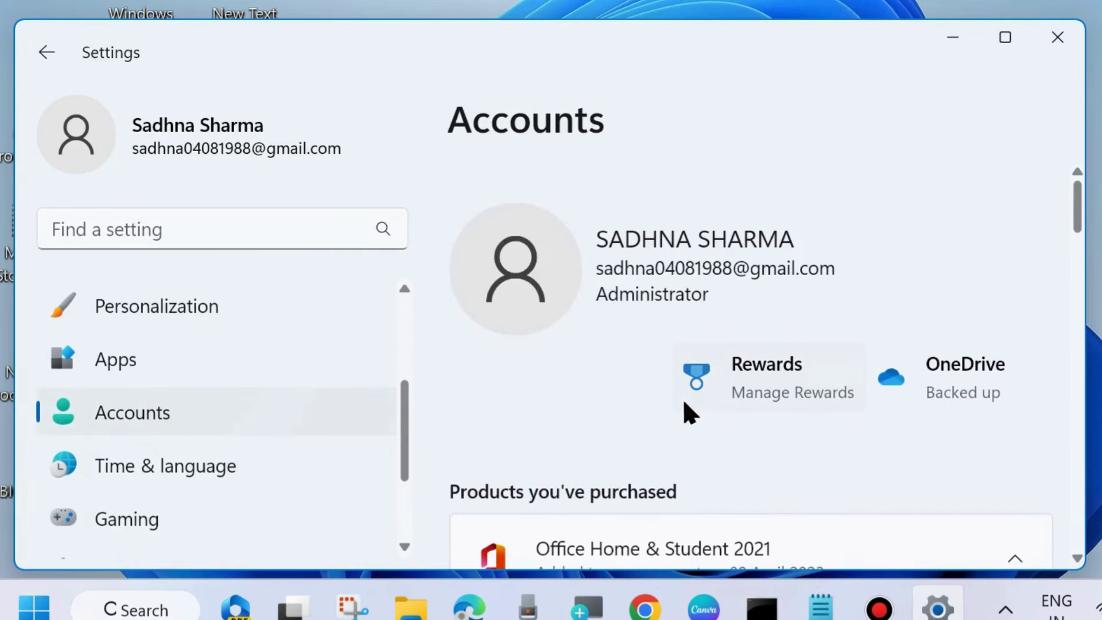
scroll(686, 401, "down", 3)
scroll(686, 403, "down", 3)
scroll(687, 404, "down", 2)
scroll(687, 404, "down", 3)
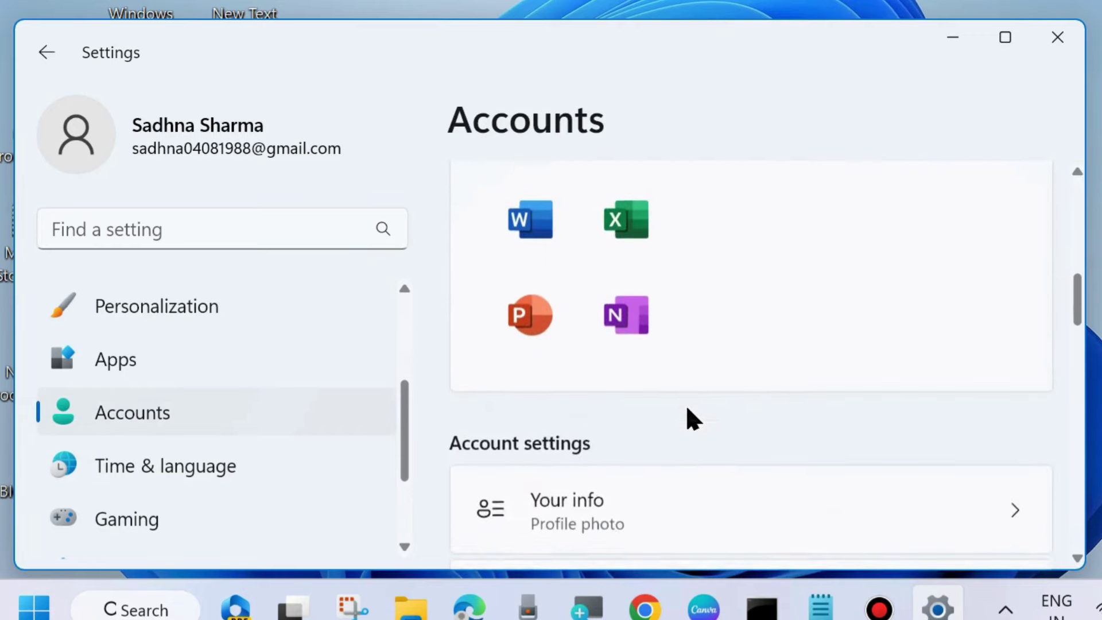
scroll(687, 405, "down", 2)
scroll(686, 407, "down", 3)
scroll(686, 407, "down", 1)
scroll(687, 407, "down", 2)
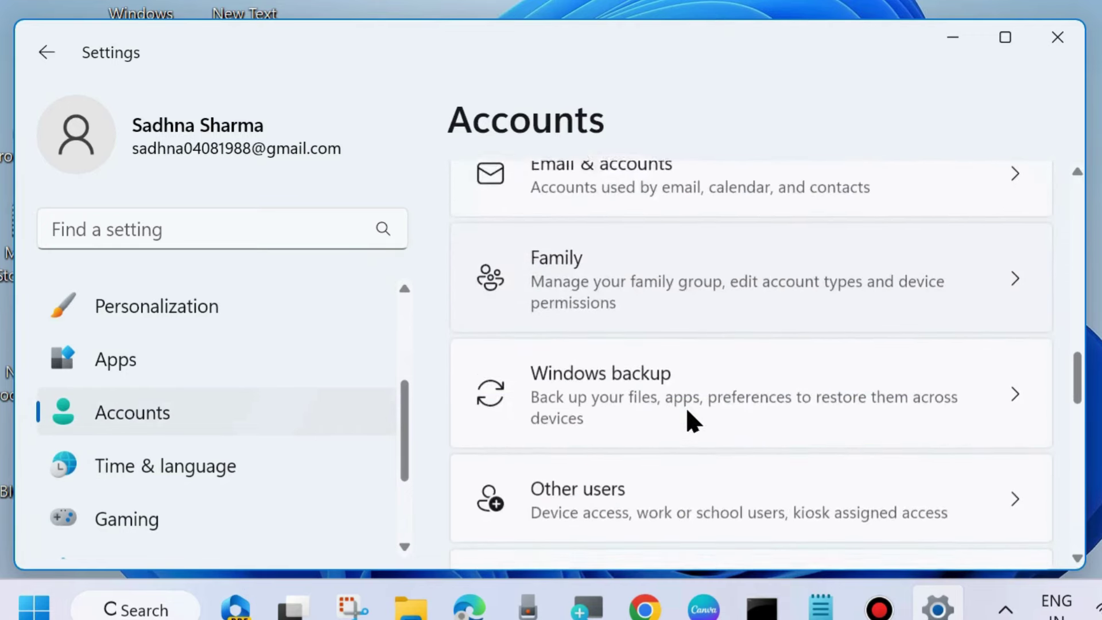
scroll(686, 407, "down", 1)
scroll(685, 408, "down", 2)
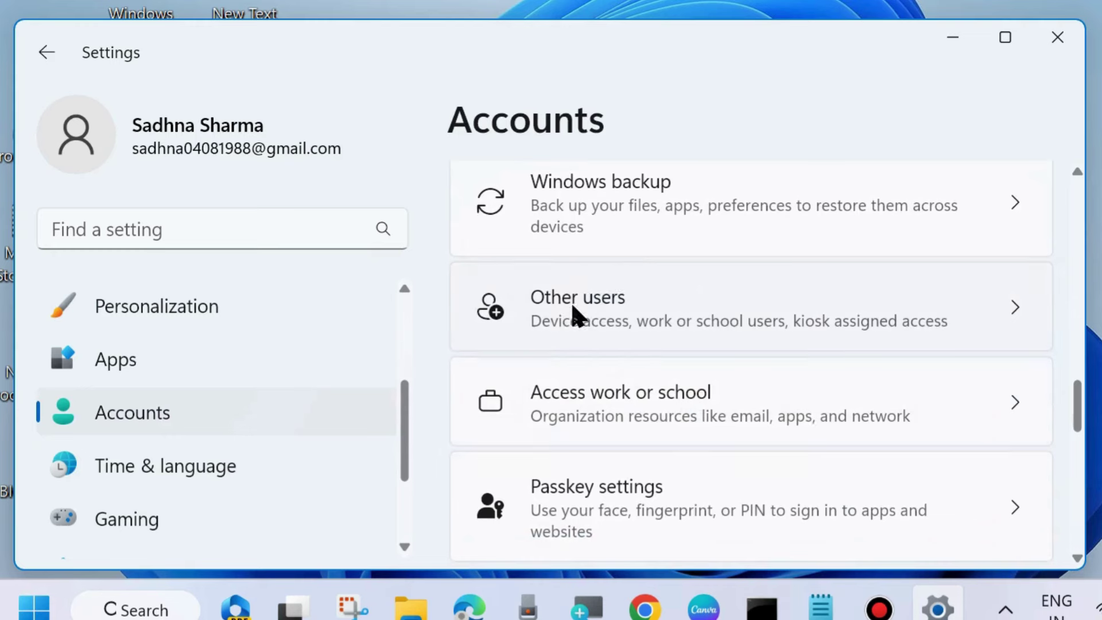
Start adding another user from the Other users page
left_click(569, 316)
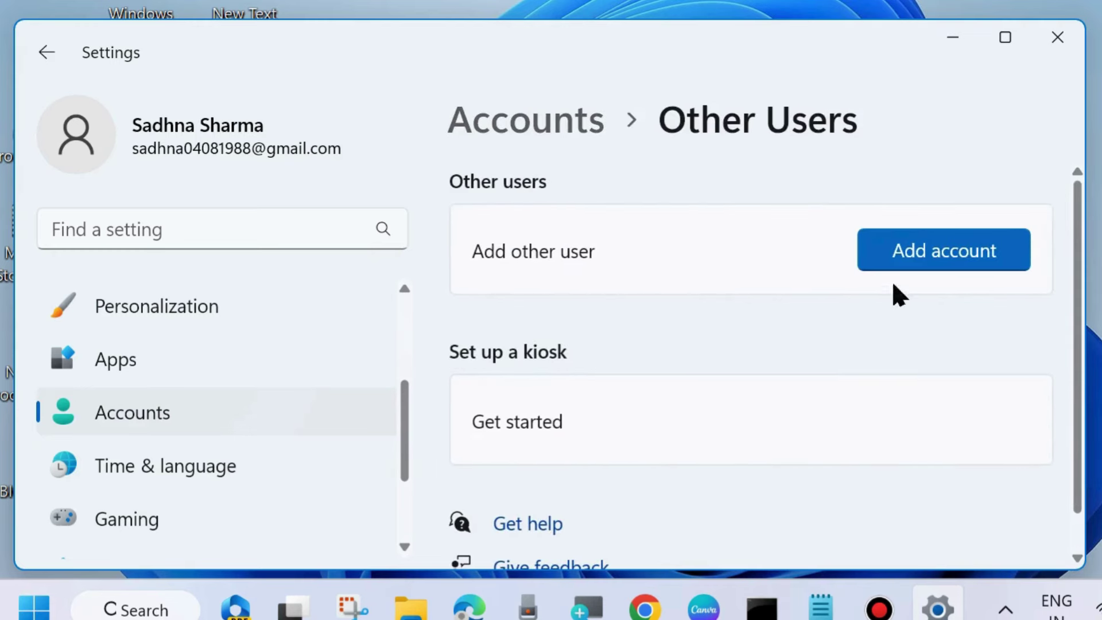
left_click(936, 259)
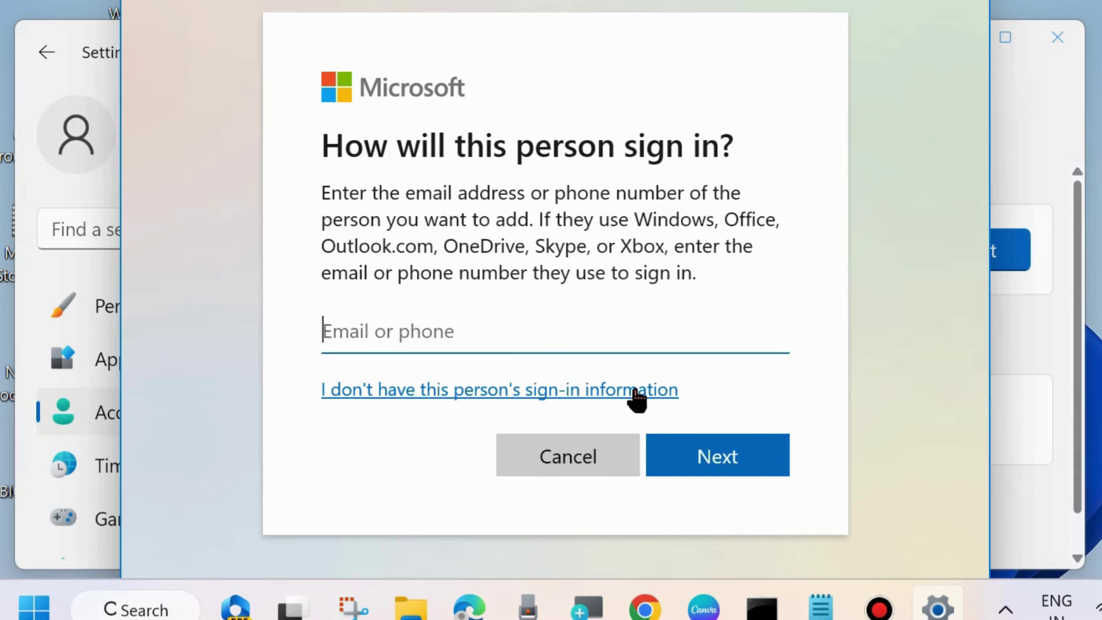
Choose adding a user without a Microsoft account to reach the local-account form, then close Settings
left_click(498, 392)
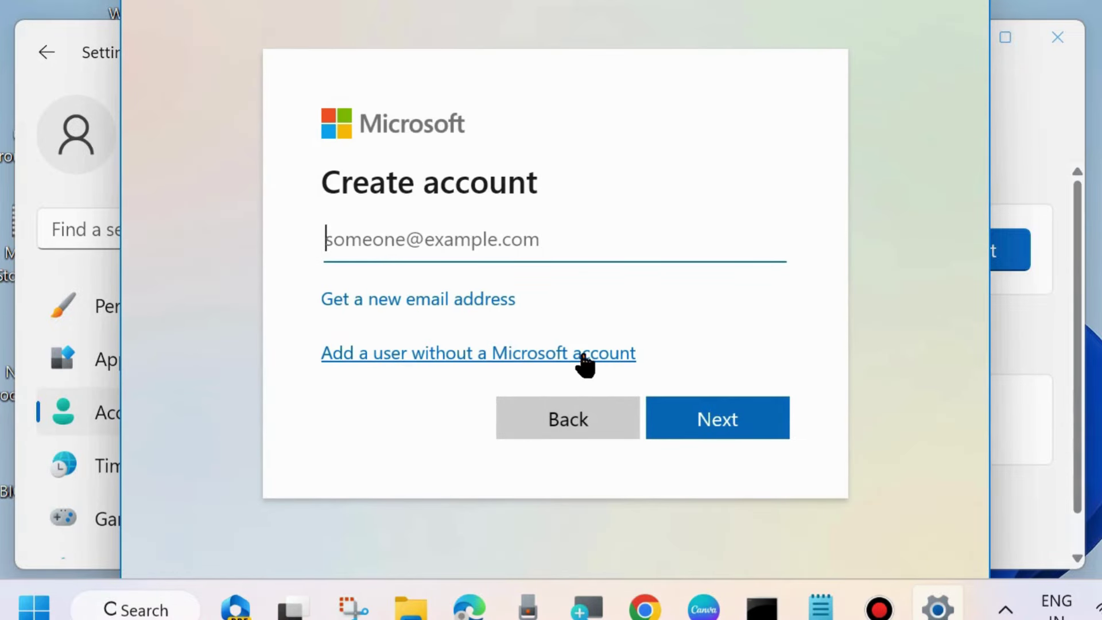
left_click(515, 354)
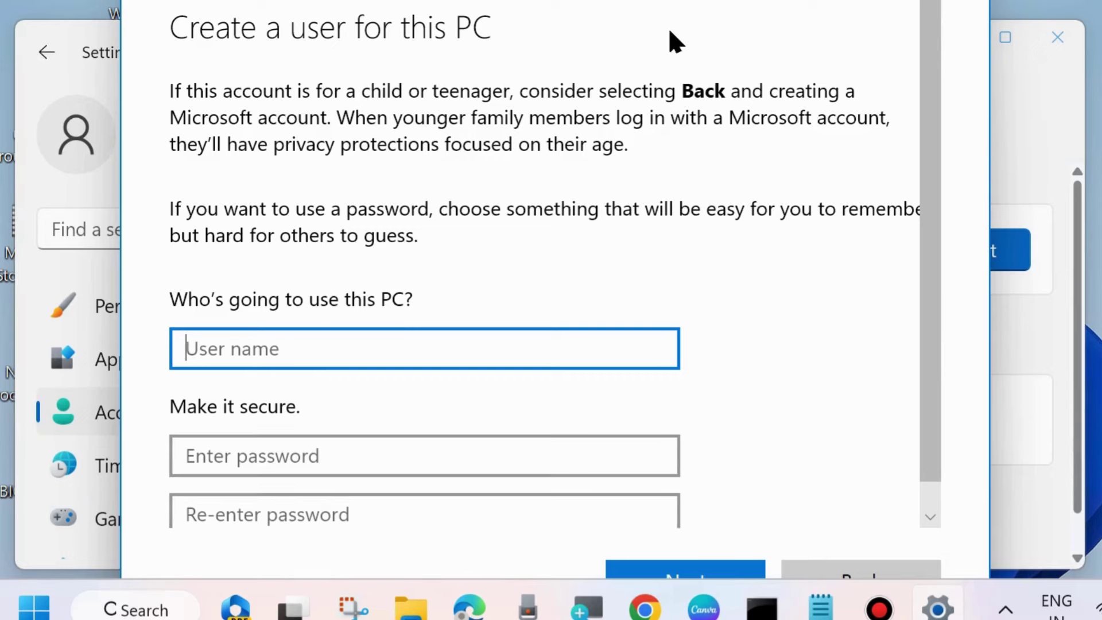
scroll(552, 388, "down", 2)
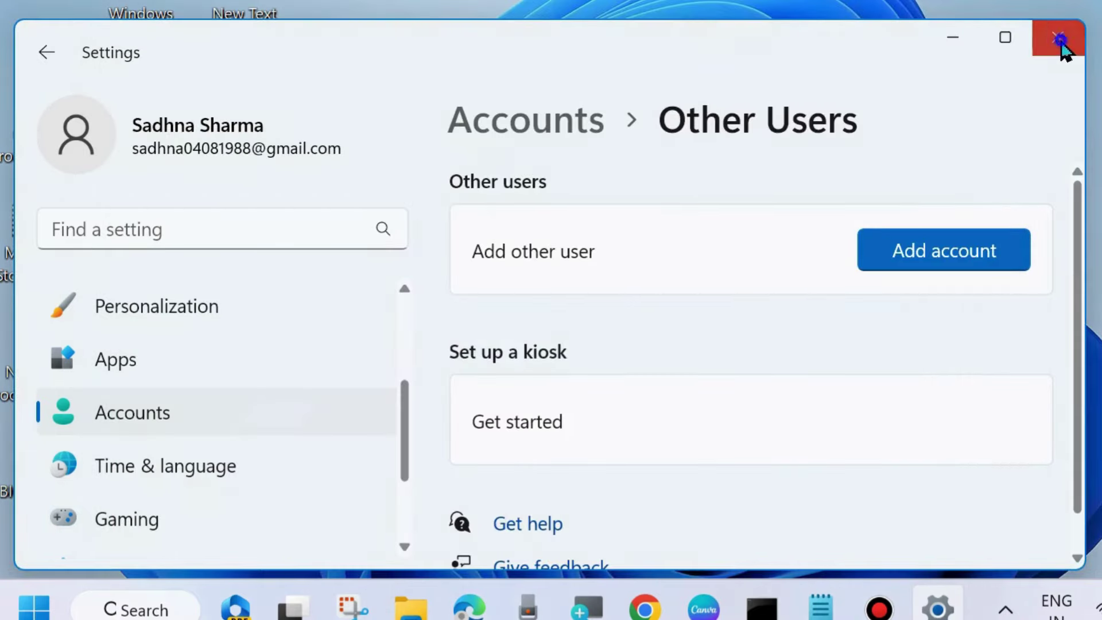
left_click(1057, 37)
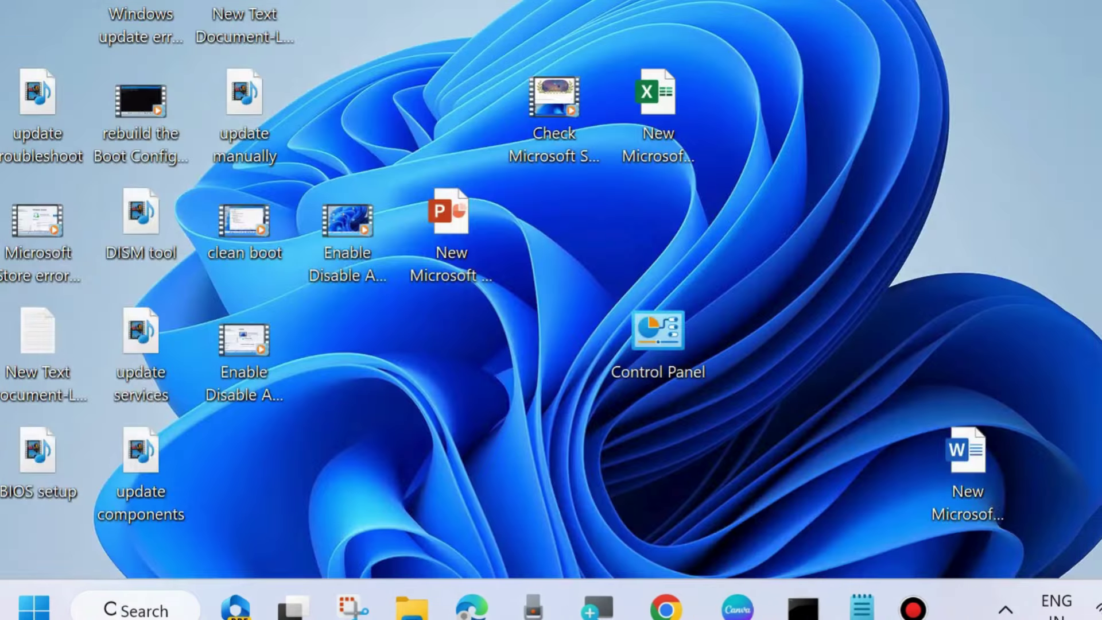